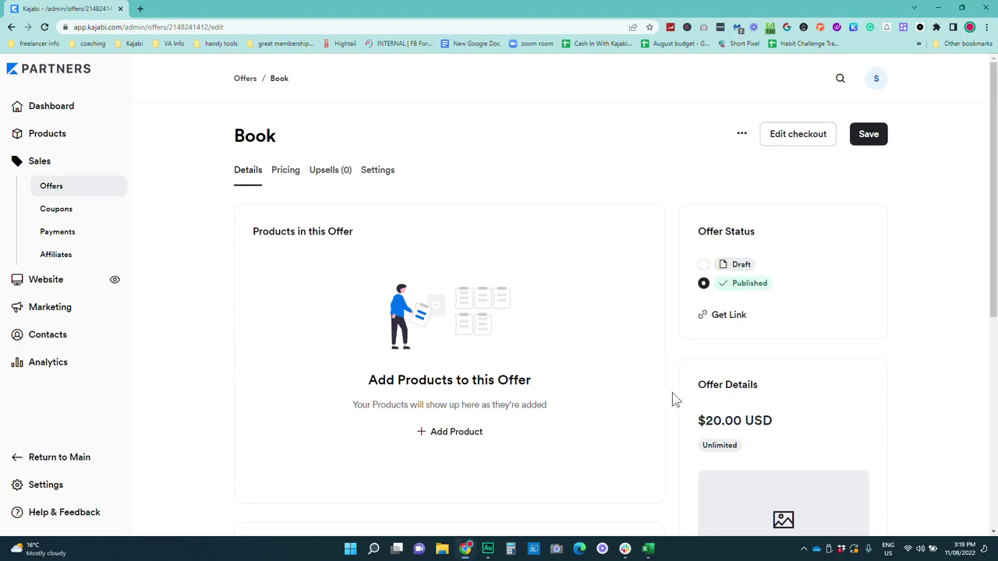
Step: Open the Post-purchase dropdown to see where Book offer buyers can be sent
scroll(737, 310, down, 4)
scroll(750, 363, up, 1)
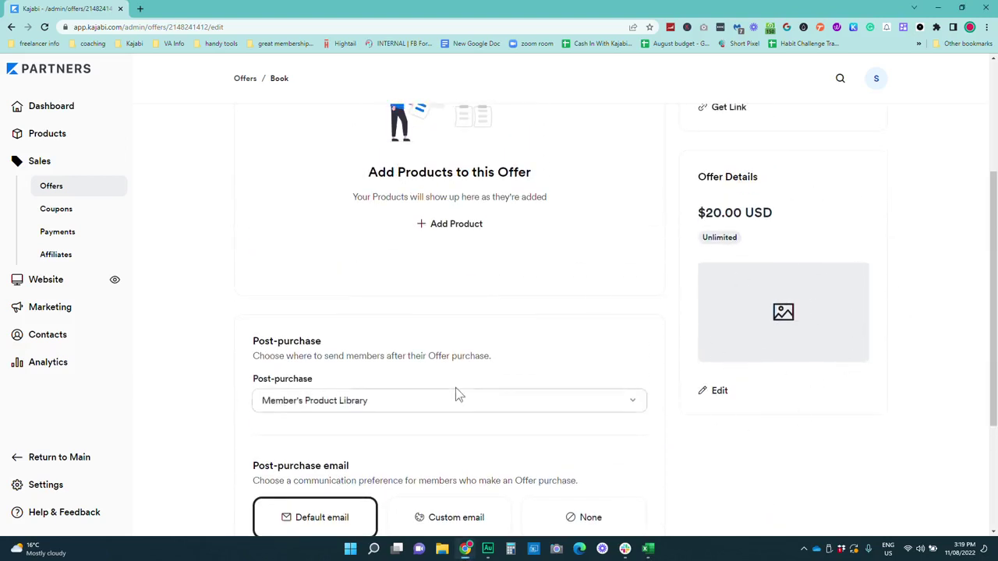
scroll(550, 359, down, 1)
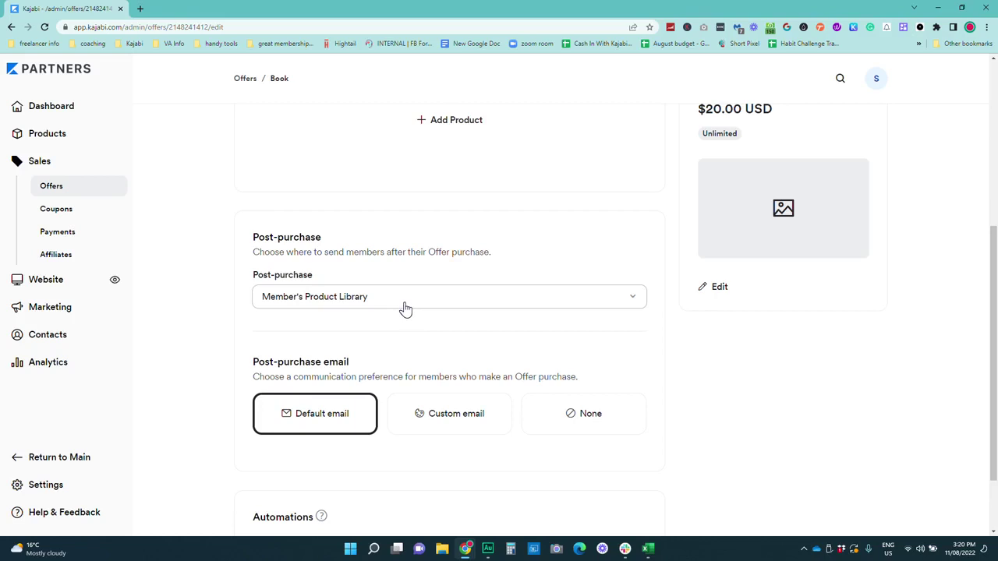
scroll(436, 297, up, 2)
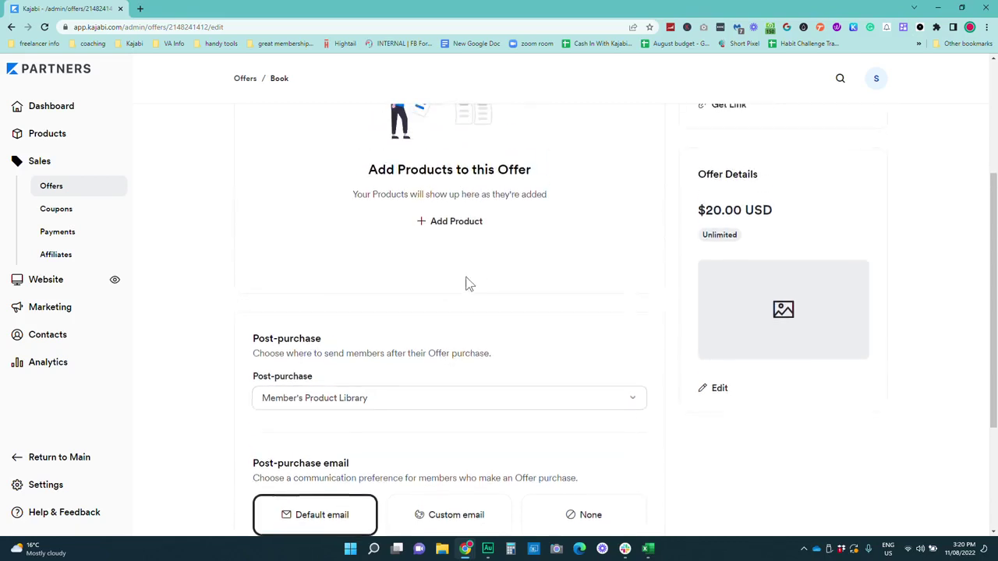
click(440, 404)
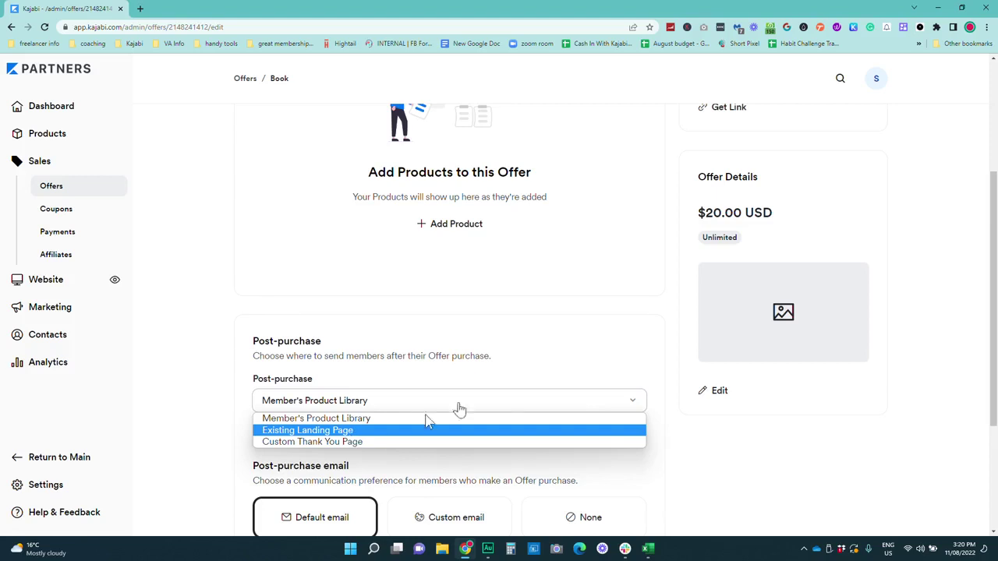
Step: Keep Member's Product Library, set the post-purchase email to None, and save the offer
click(673, 348)
scroll(655, 382, down, 1)
scroll(651, 394, down, 2)
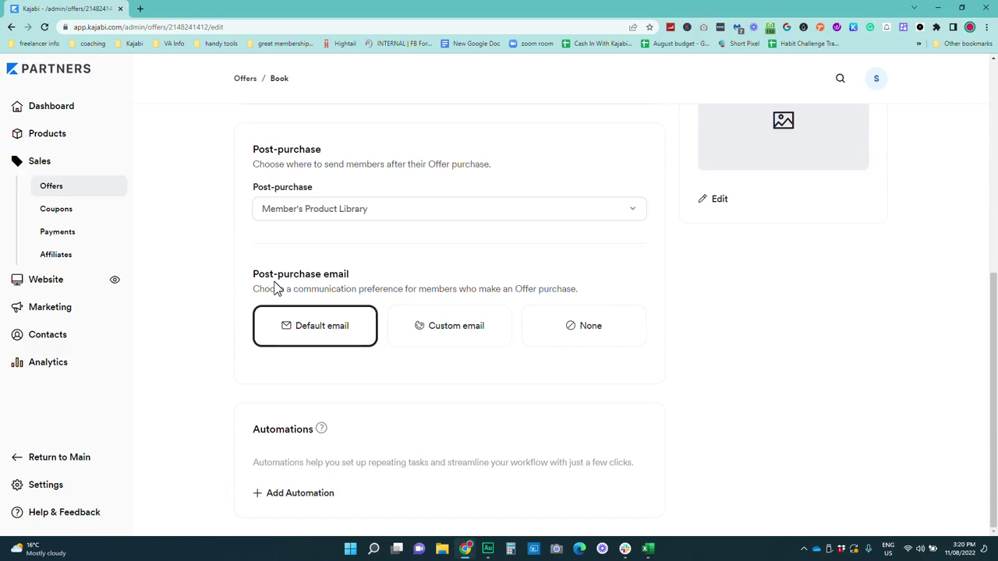
drag(251, 274, 407, 265)
click(417, 270)
click(574, 328)
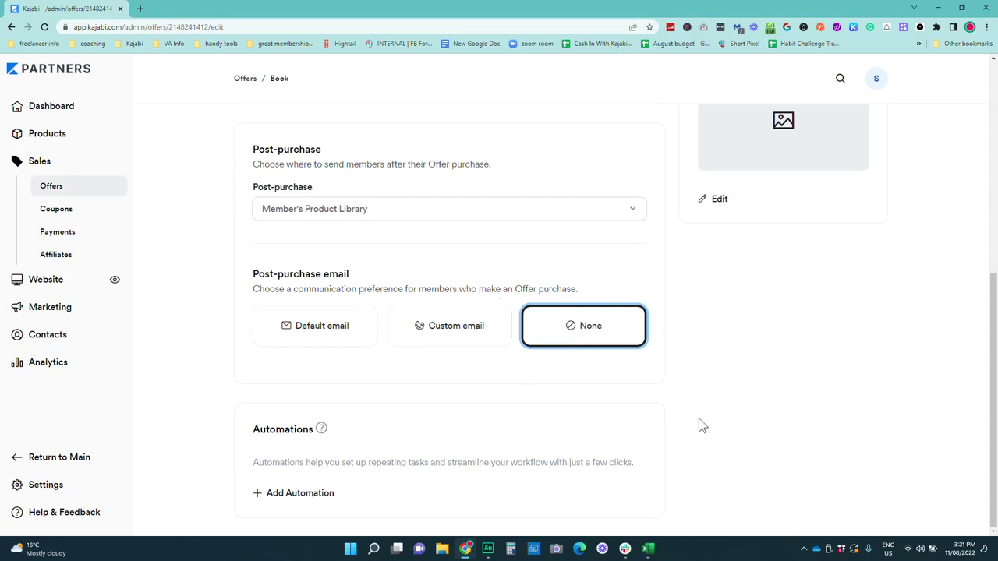
scroll(748, 431, up, 10)
click(874, 134)
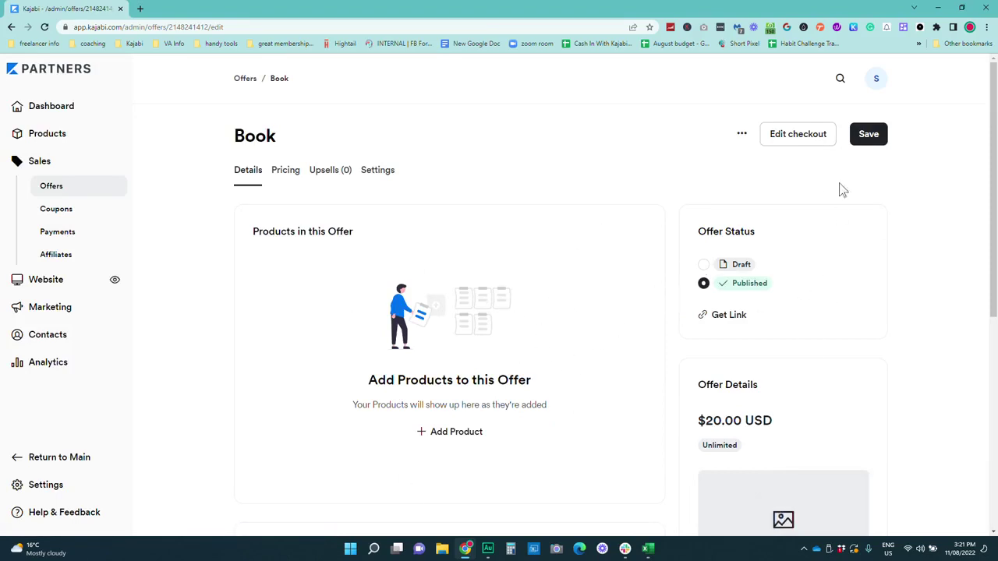
scroll(914, 308, down, 5)
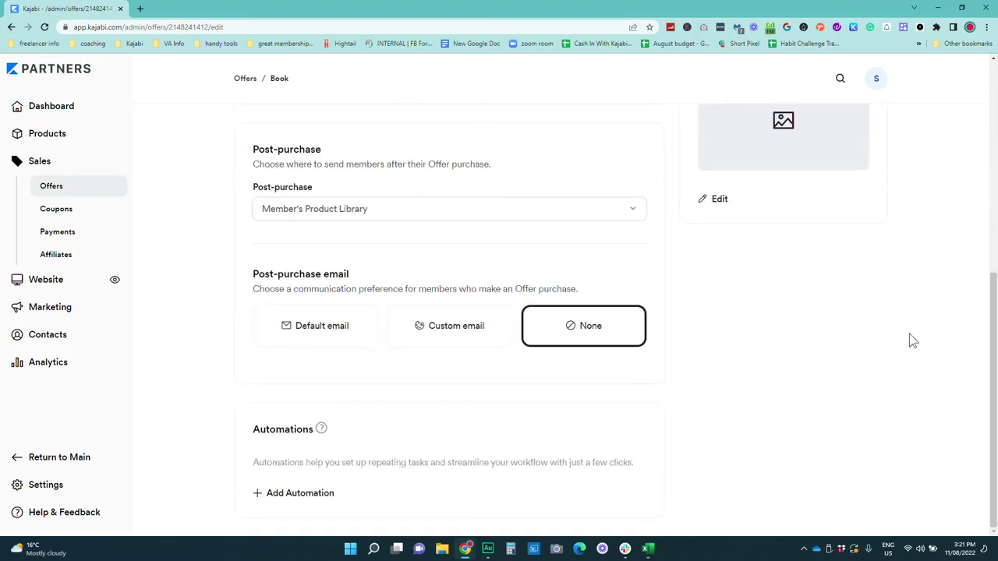
Step: Add a new Book automation triggered by 'Offer is purchased' and review its action choices
click(312, 499)
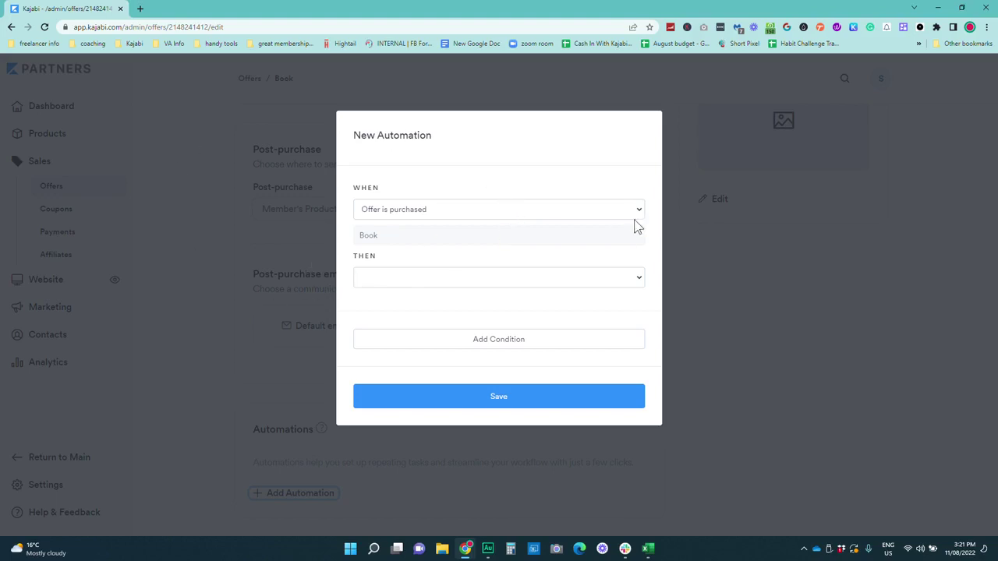
click(560, 208)
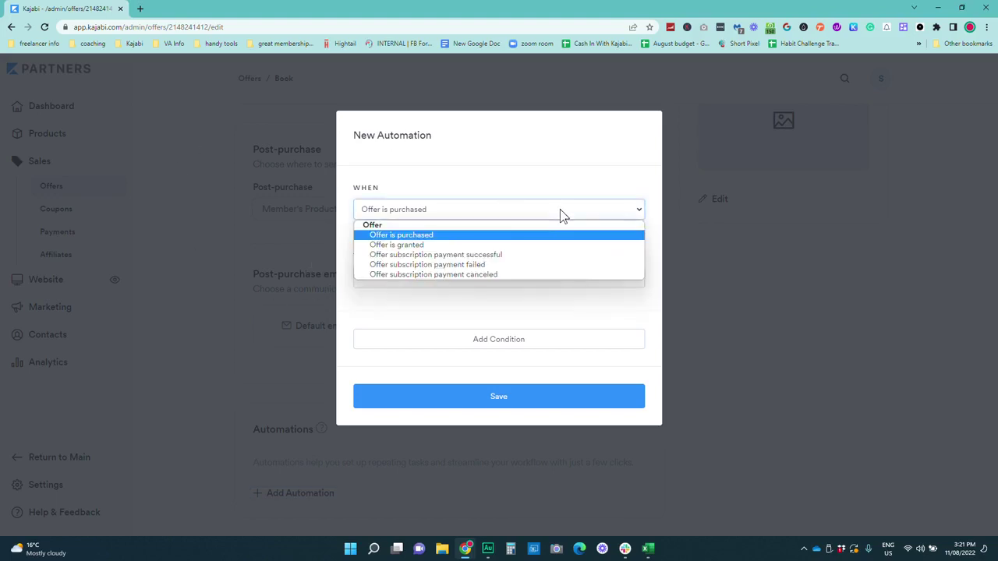
click(499, 234)
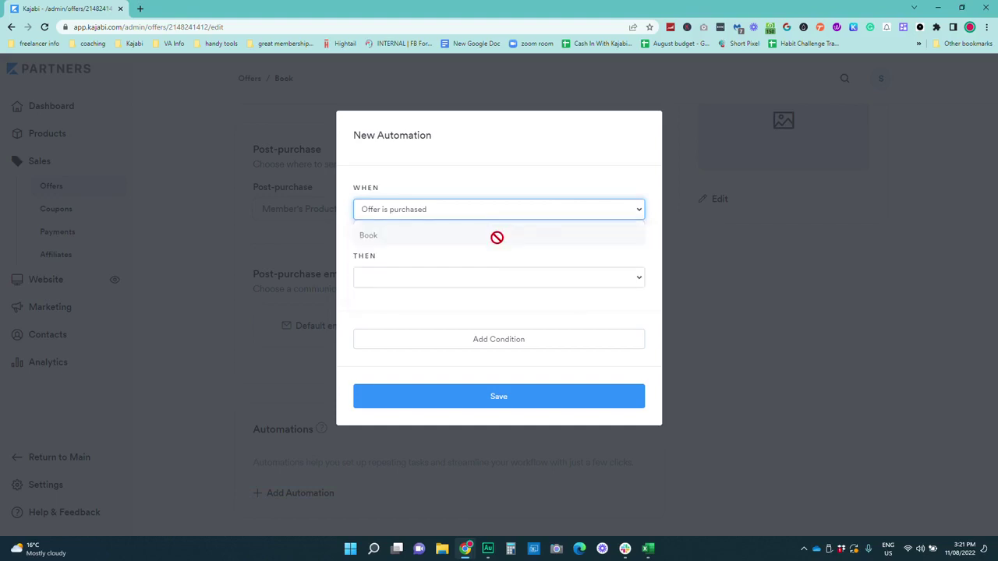
click(483, 277)
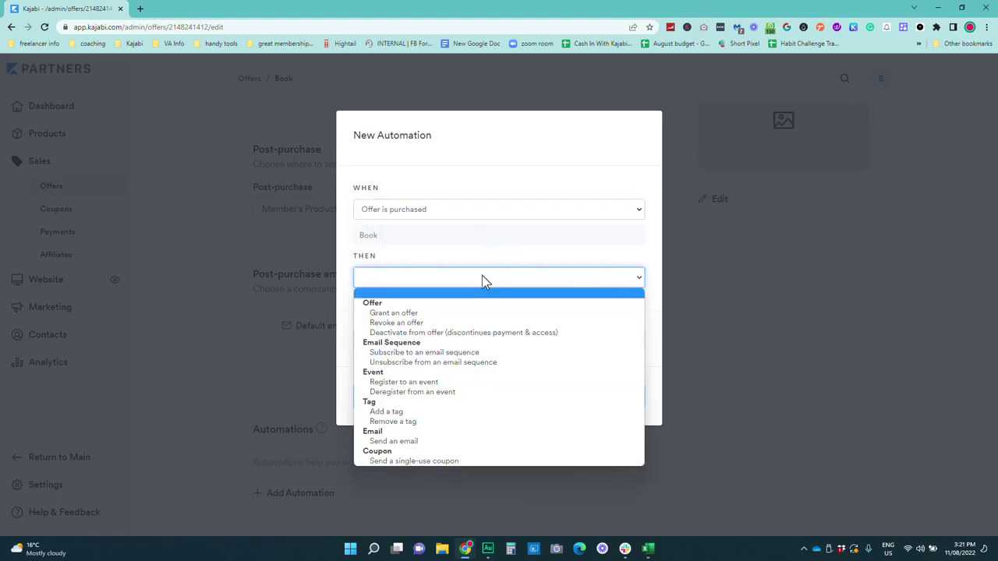
click(474, 314)
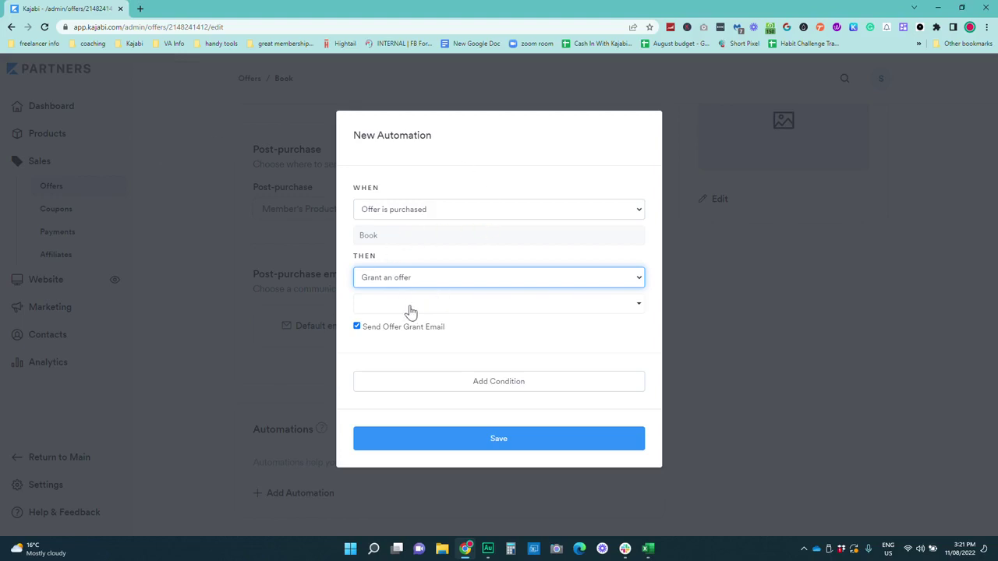
click(414, 211)
click(460, 184)
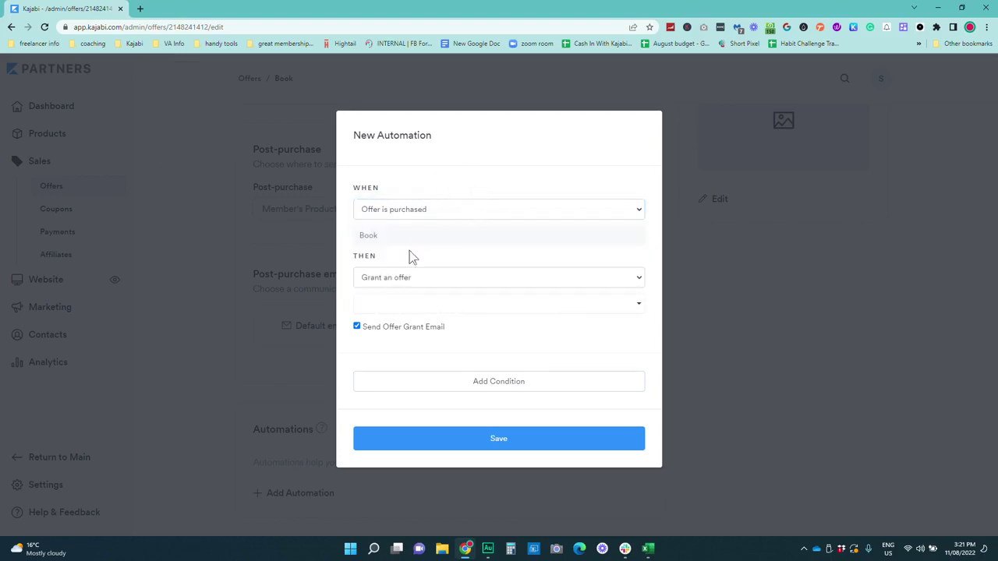
click(511, 218)
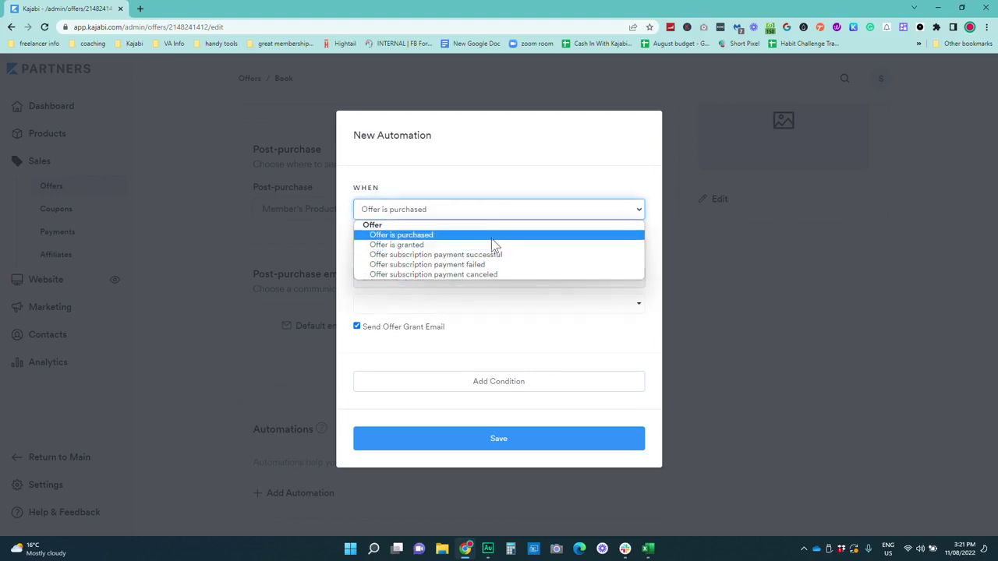
click(492, 236)
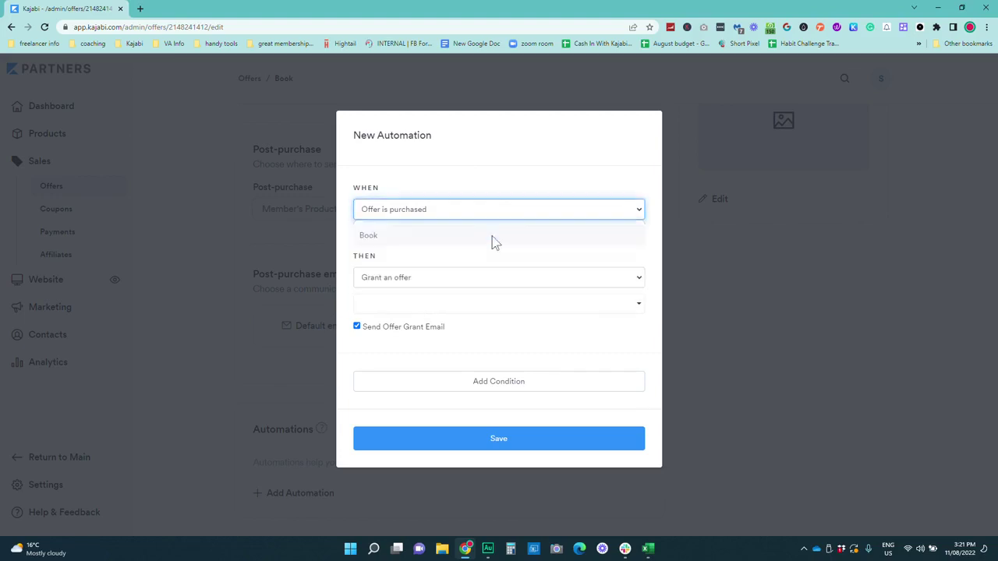
click(477, 277)
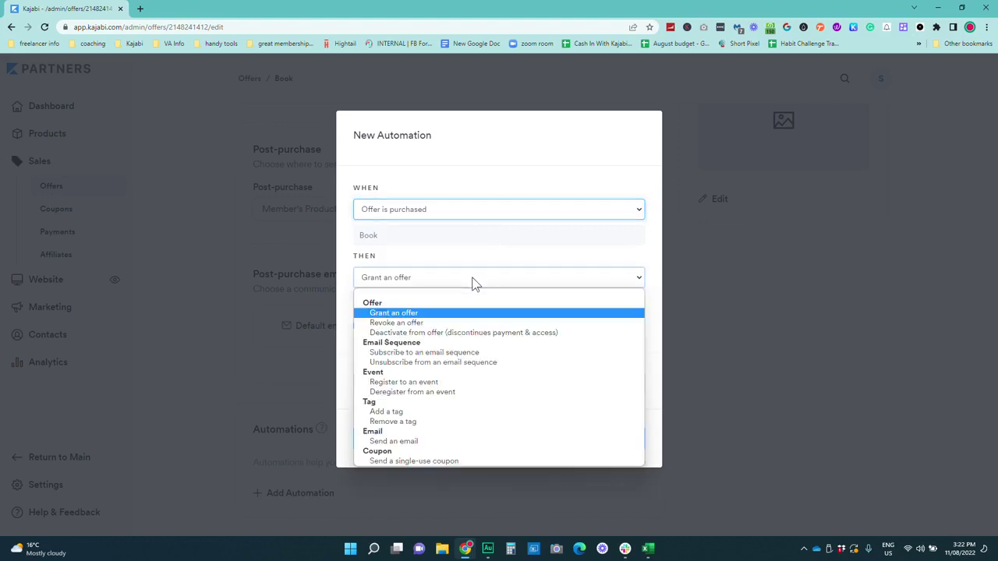
Step: Switch the action to Send an email with subject 'Here is your book' and add a body line
click(434, 443)
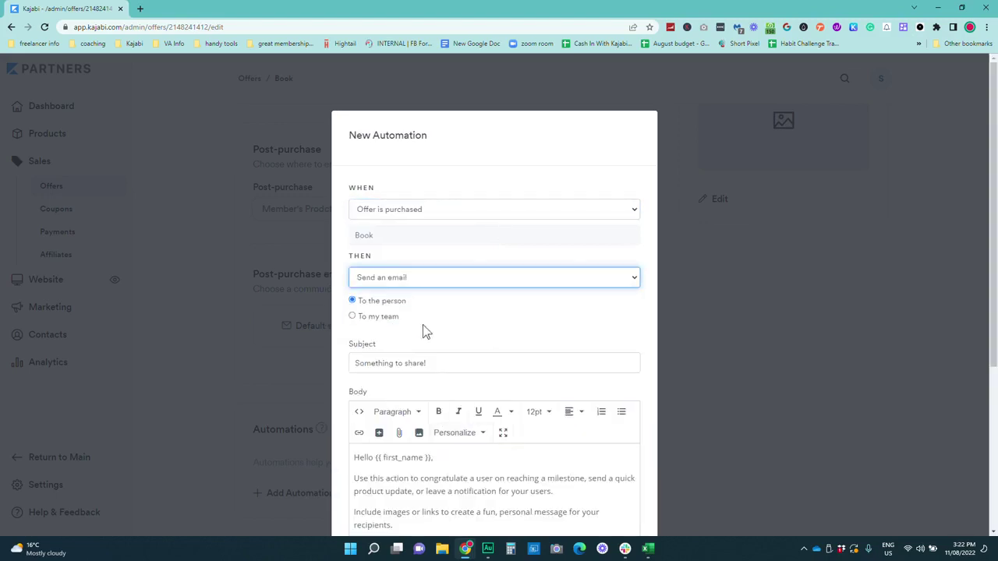
scroll(463, 303, down, 2)
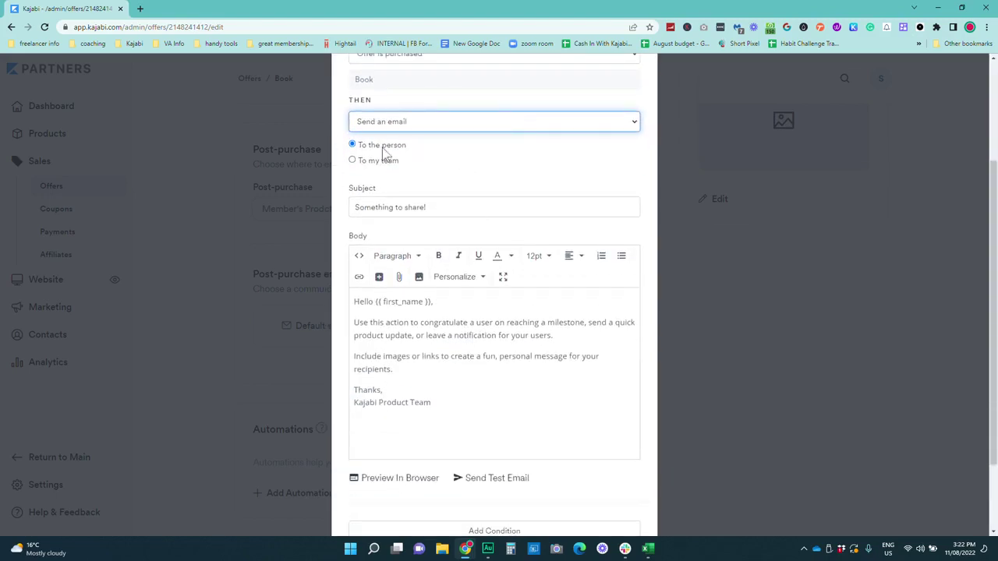
drag(427, 207, 343, 212)
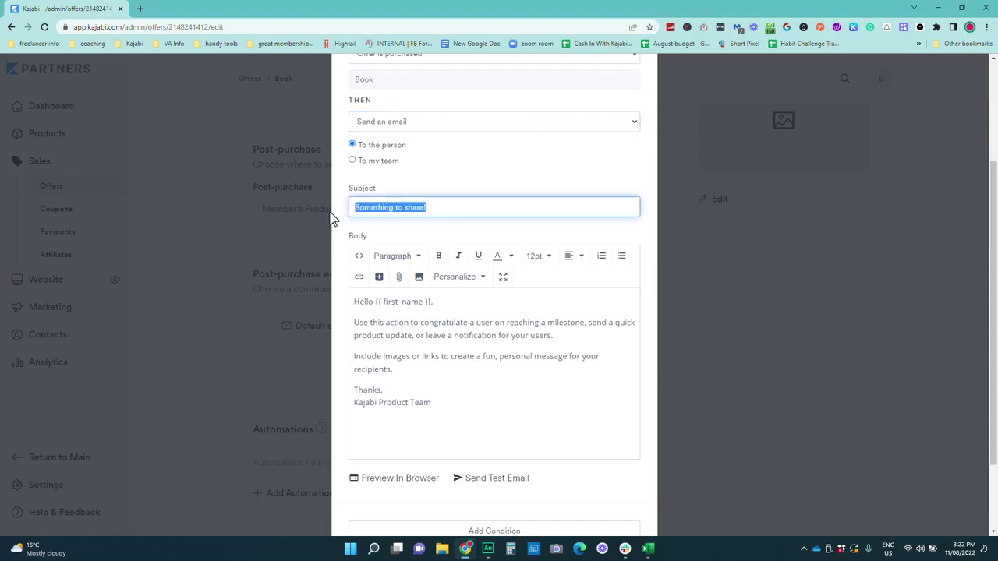
text(Hee is)
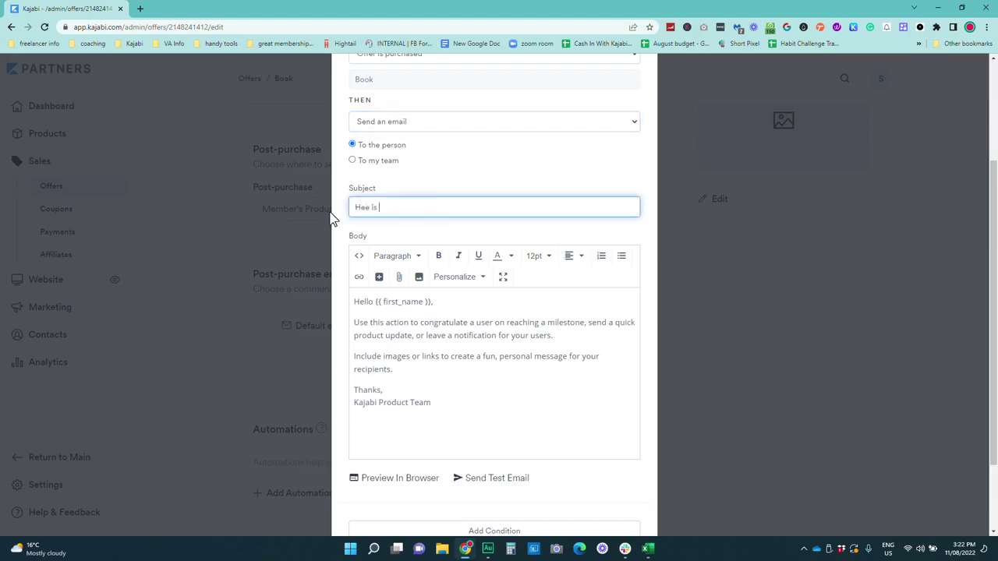
key(BackSpace)
text(re is your book)
click(393, 369)
key(Return)
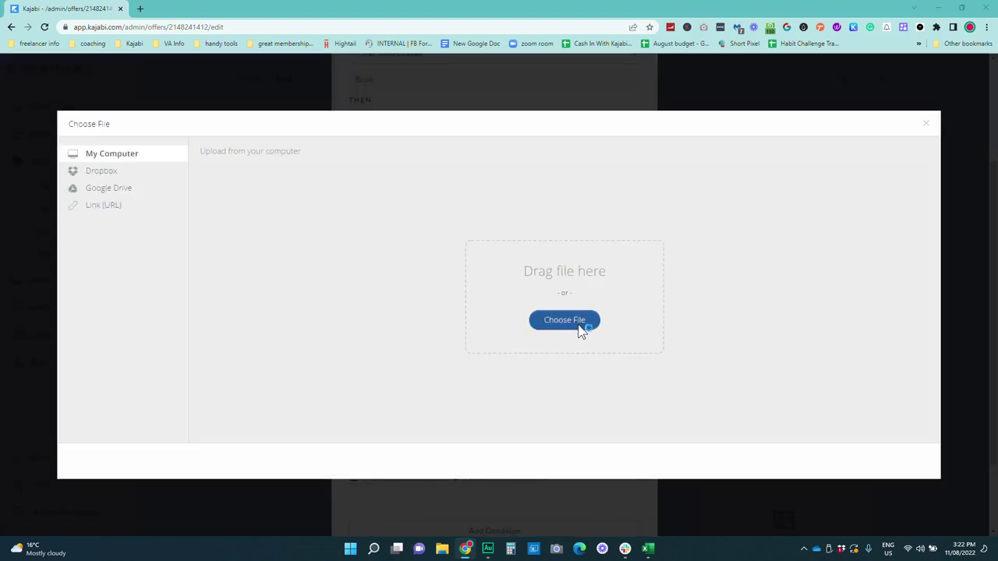
Step: Upload Kajabi_Evergreen_Webinar_Checklist.pdf and link the 'Download now' text to it
click(564, 320)
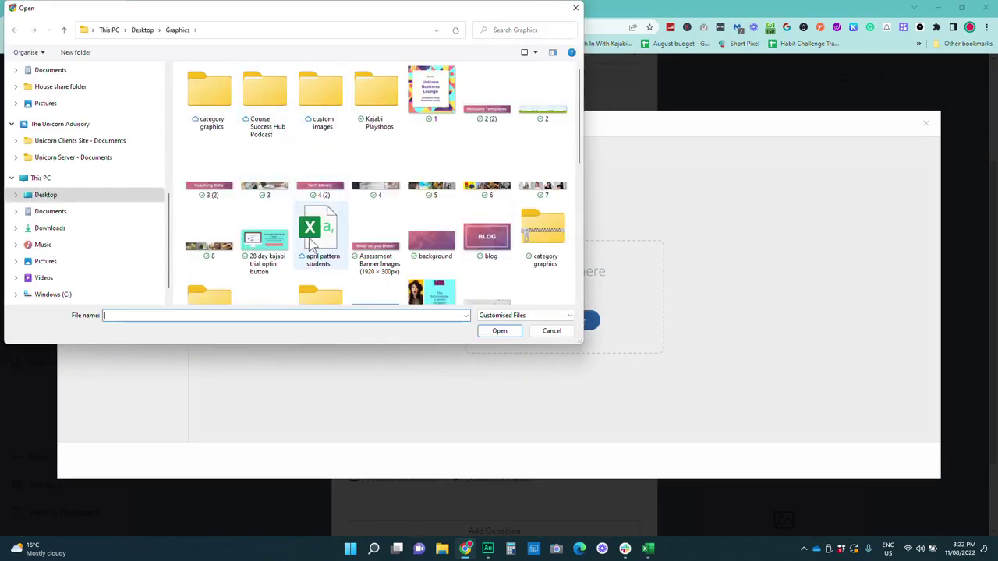
scroll(312, 243, down, 5)
click(265, 171)
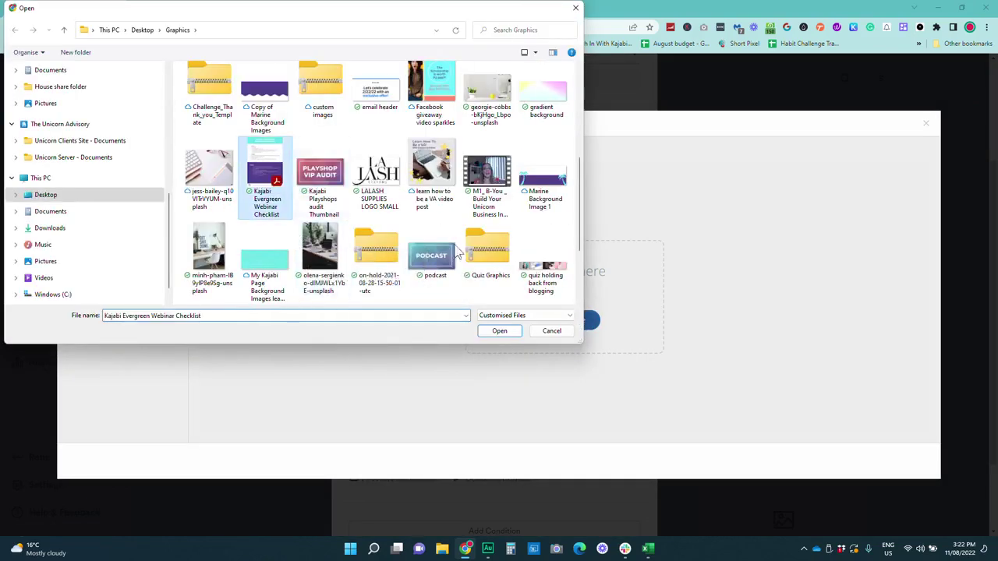
click(513, 332)
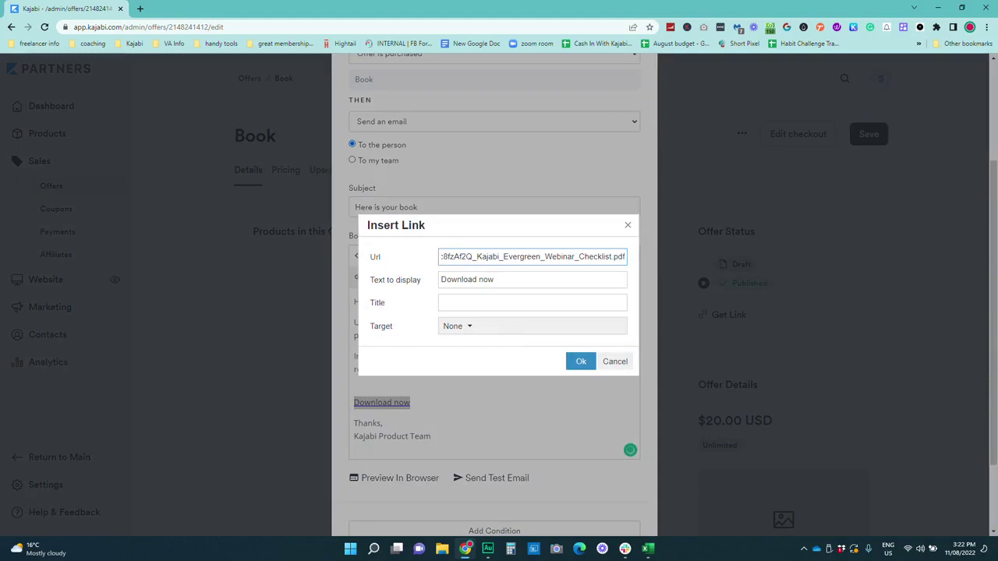
key(Home)
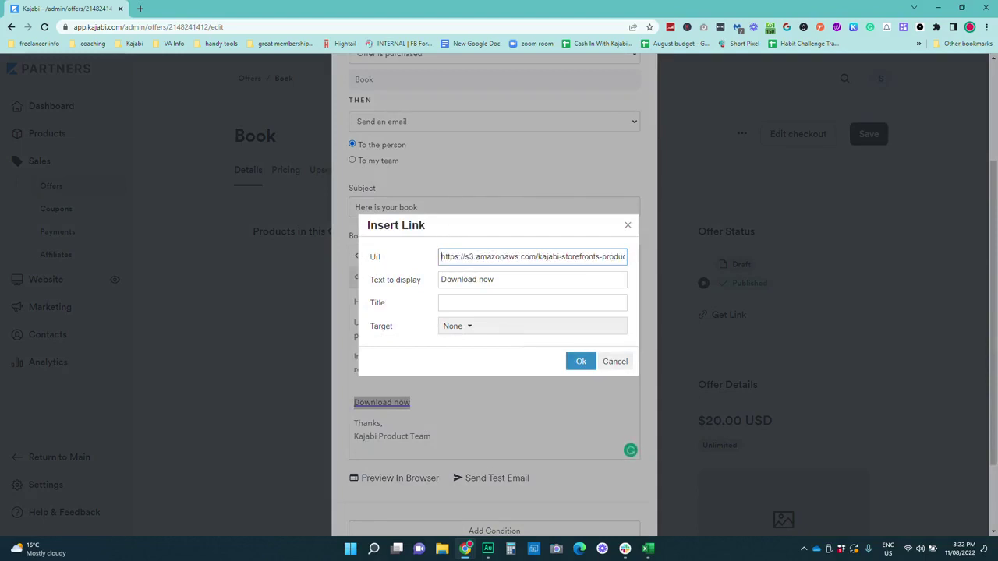
key(ctrl+a)
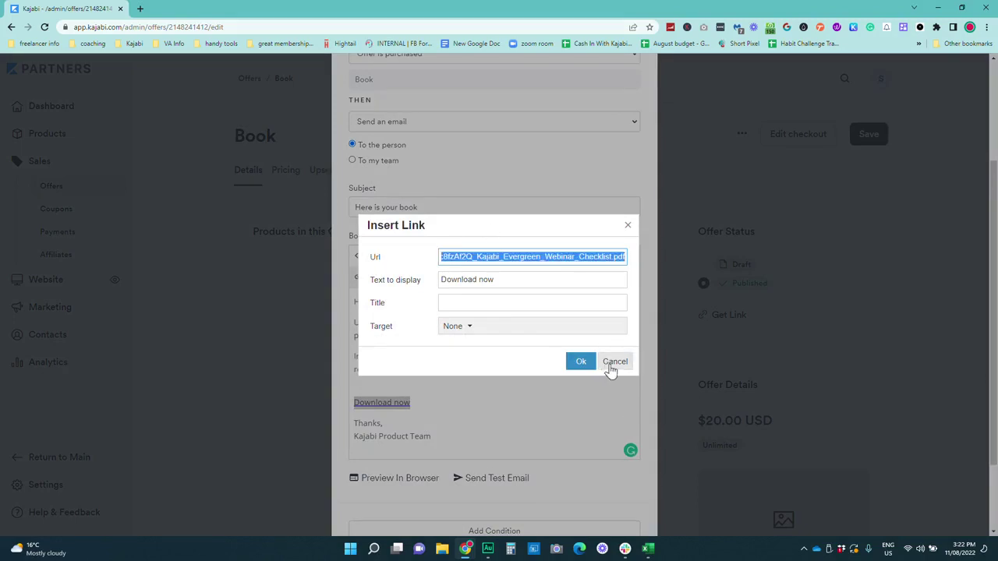
click(581, 362)
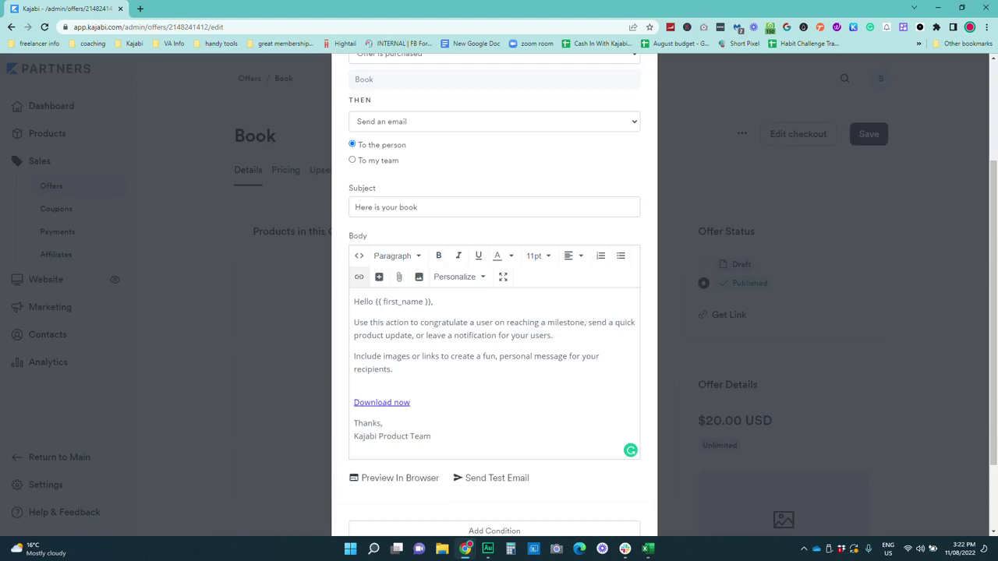
Step: Format the 'Download now' link as a red Header 1 heading
key(shift+Up)
key(Left)
key(shift+Down)
click(397, 256)
click(413, 309)
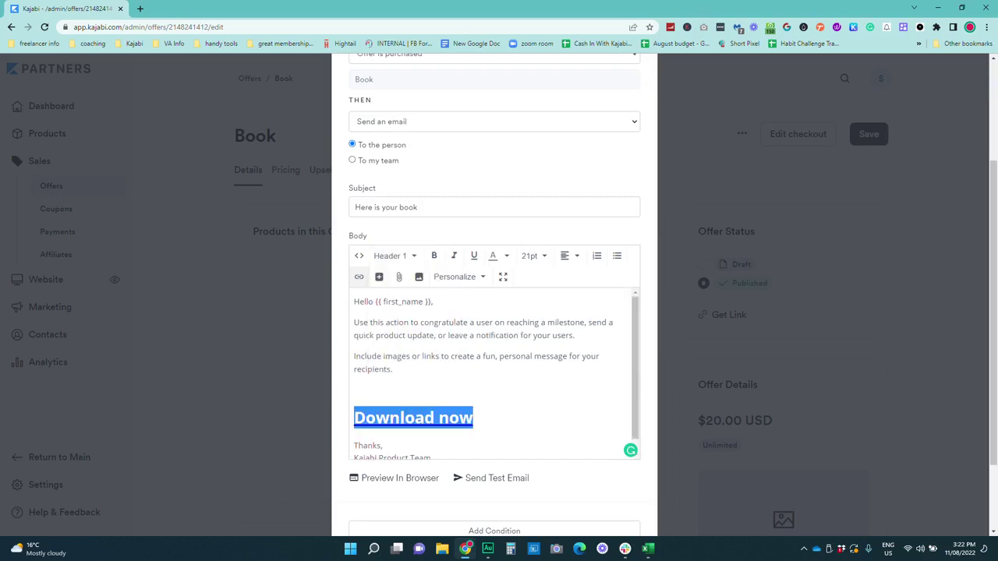
click(506, 257)
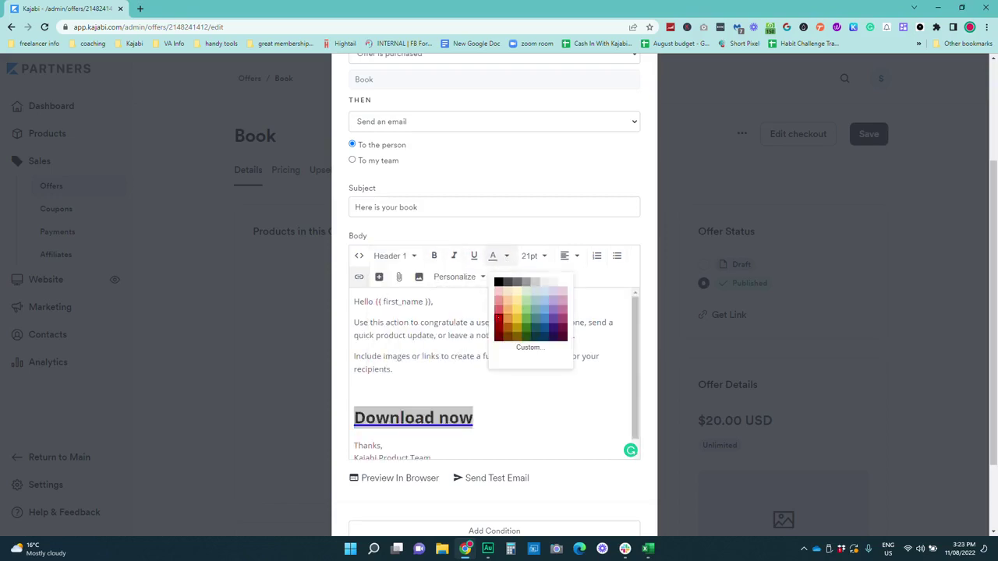
click(502, 315)
click(355, 395)
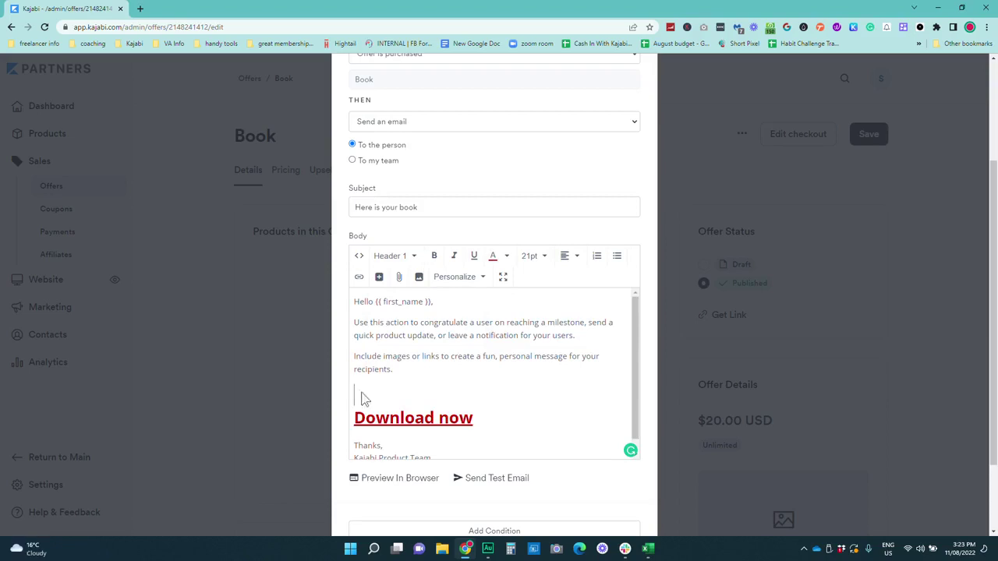
Step: Change the link text to 'Download your book now' and add a blank line after the first paragraph
click(438, 417)
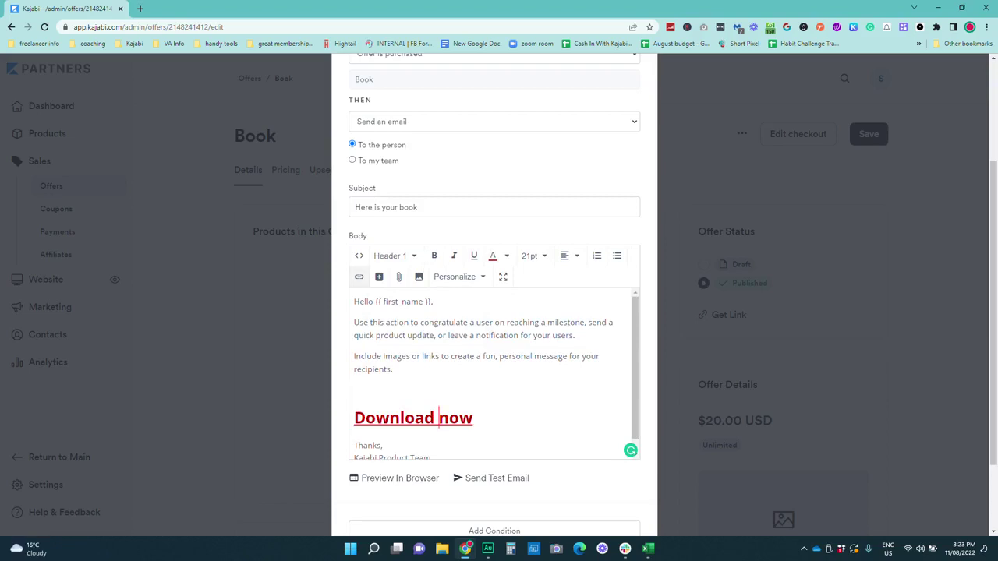
text(your )
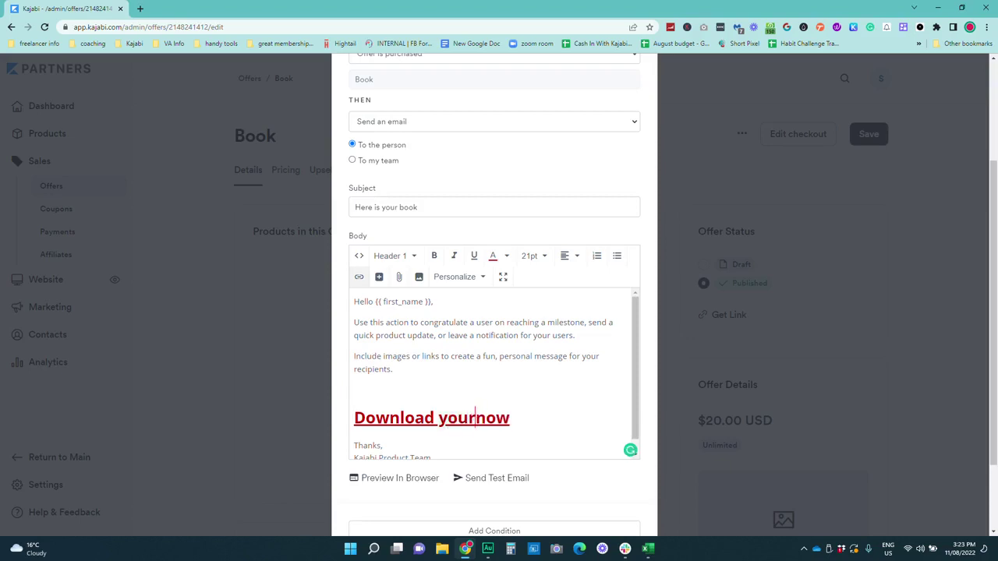
text(book)
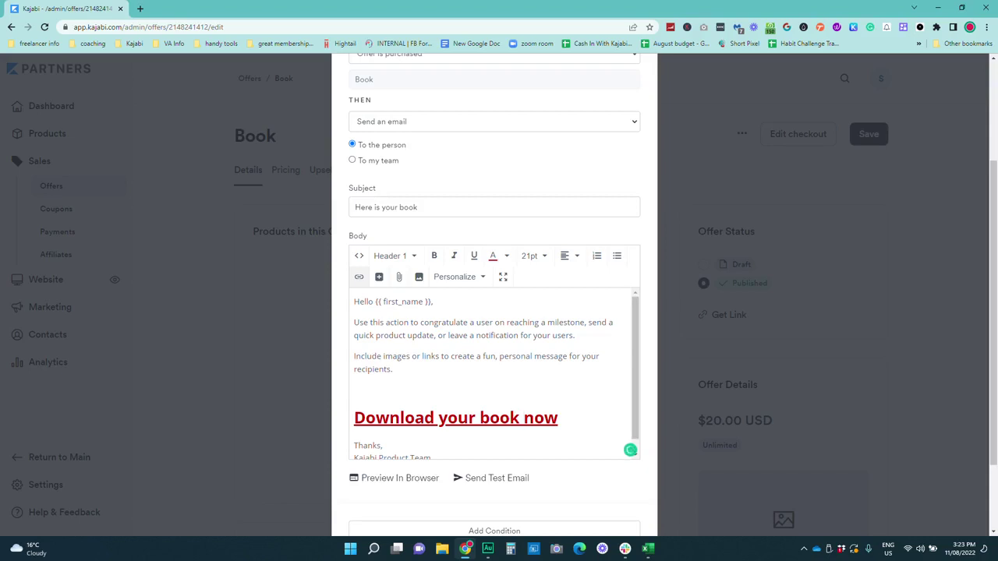
click(576, 335)
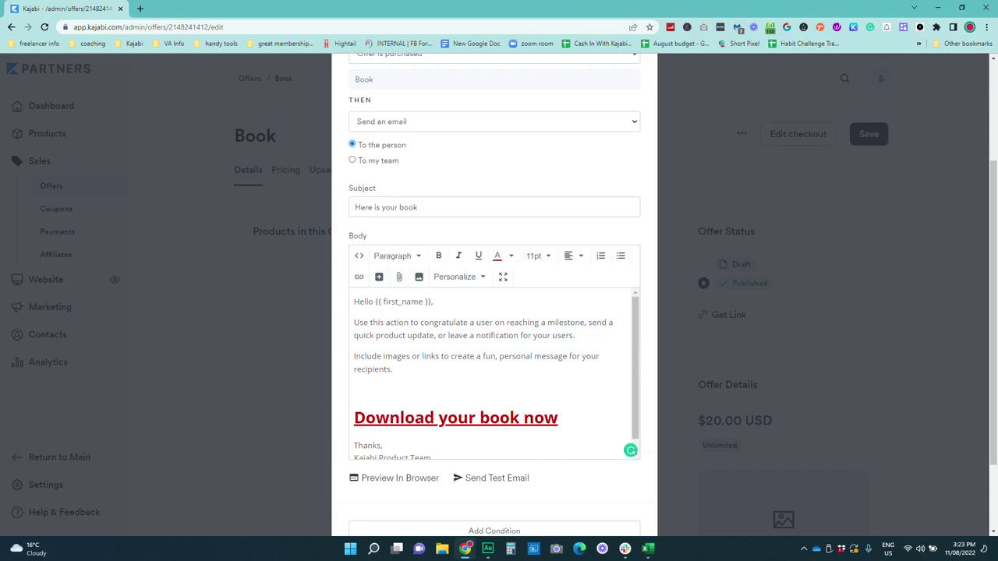
key(Return)
scroll(355, 381, down, 1)
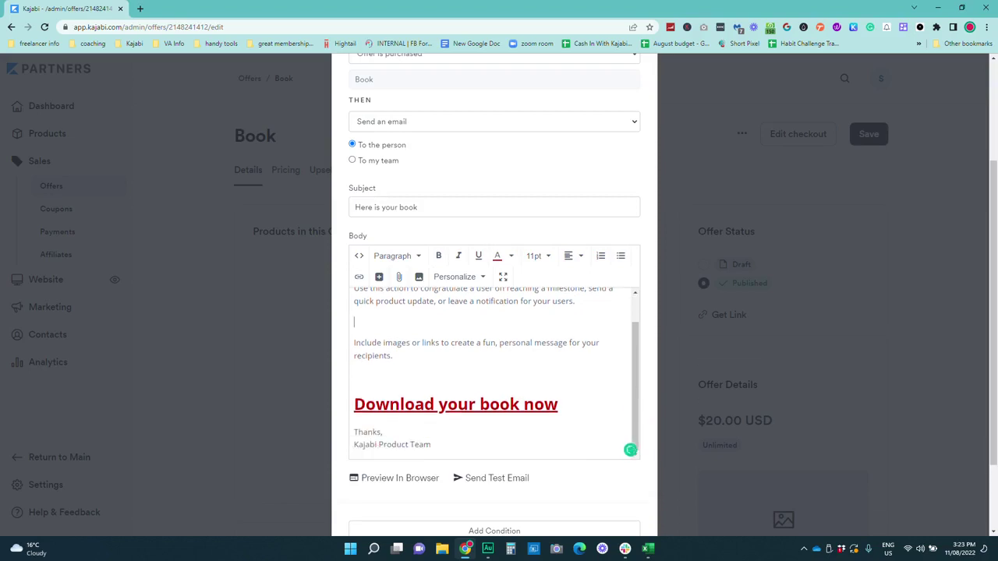
Step: Insert a 'Get Your Book' button linking to the checklist PDF, opening in a new window, colour #ff7c77
click(379, 277)
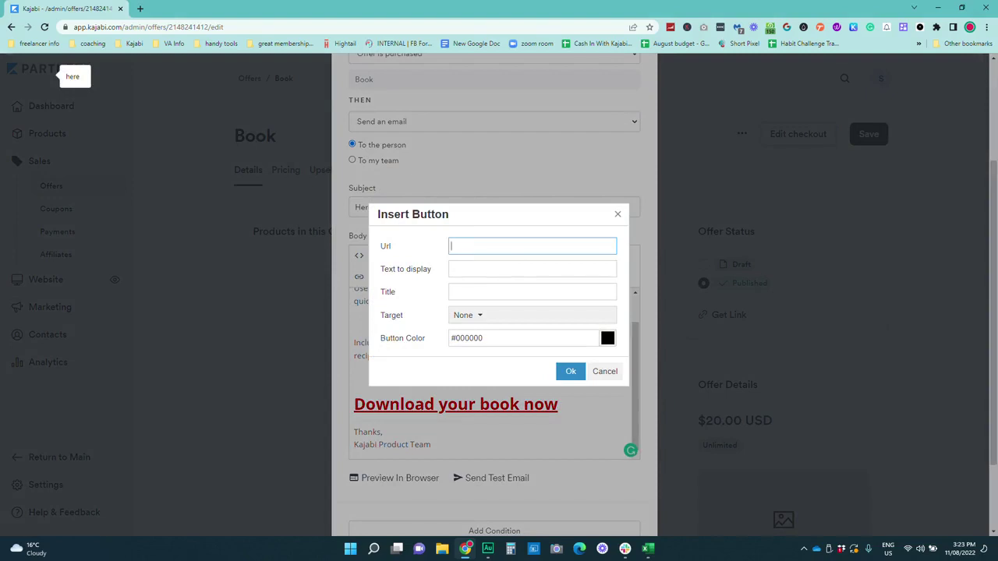
key(ctrl+v)
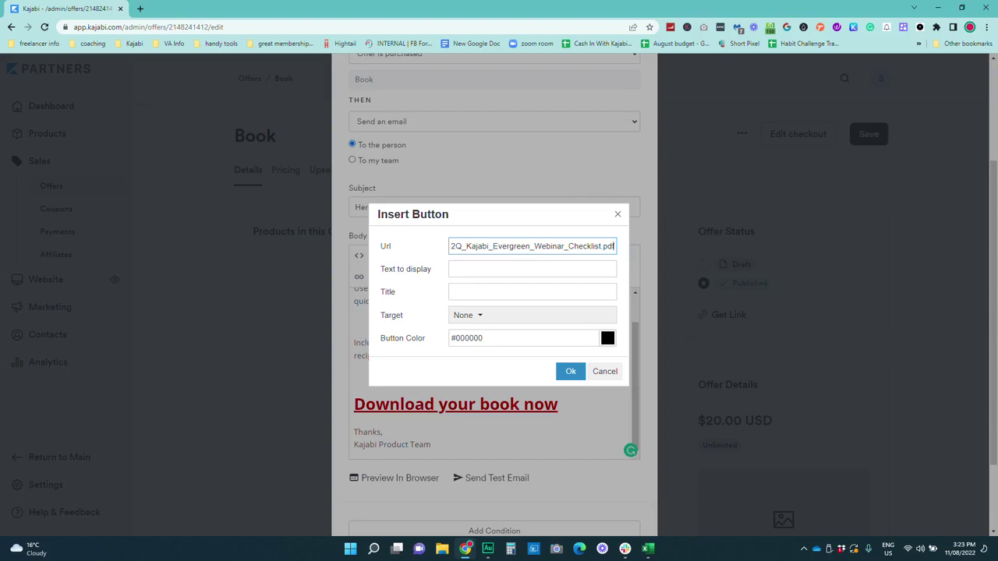
click(499, 269)
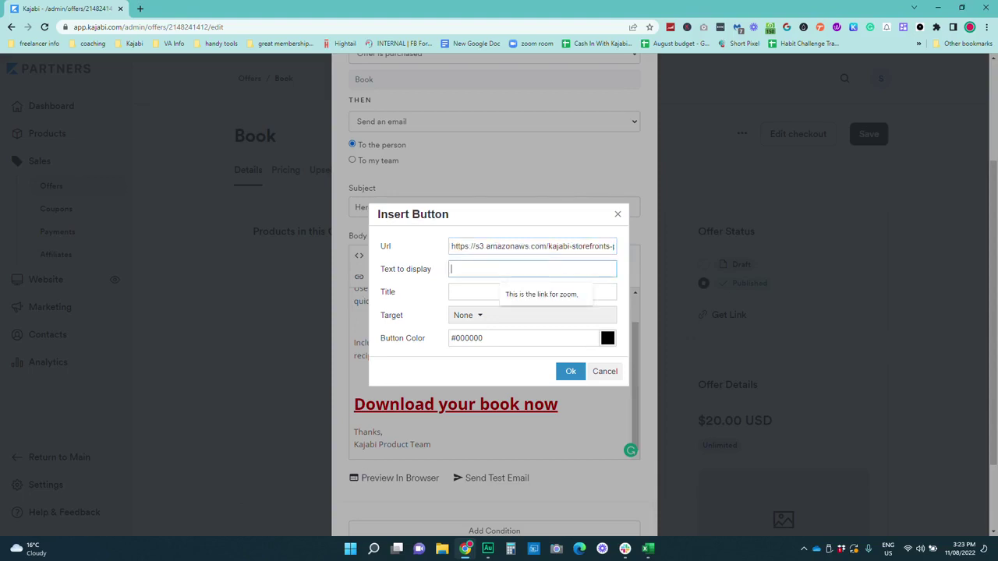
text(Get Your Book)
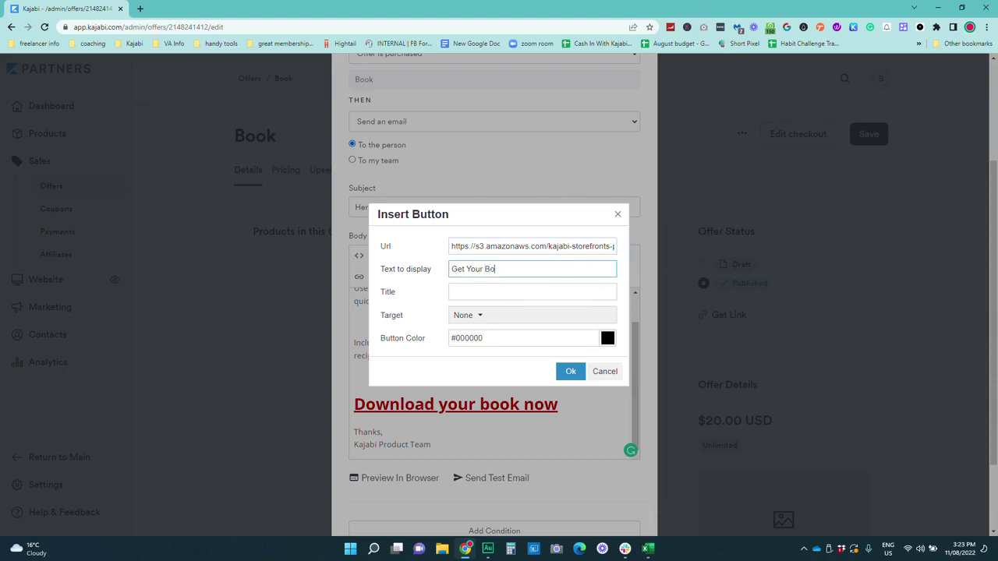
click(506, 318)
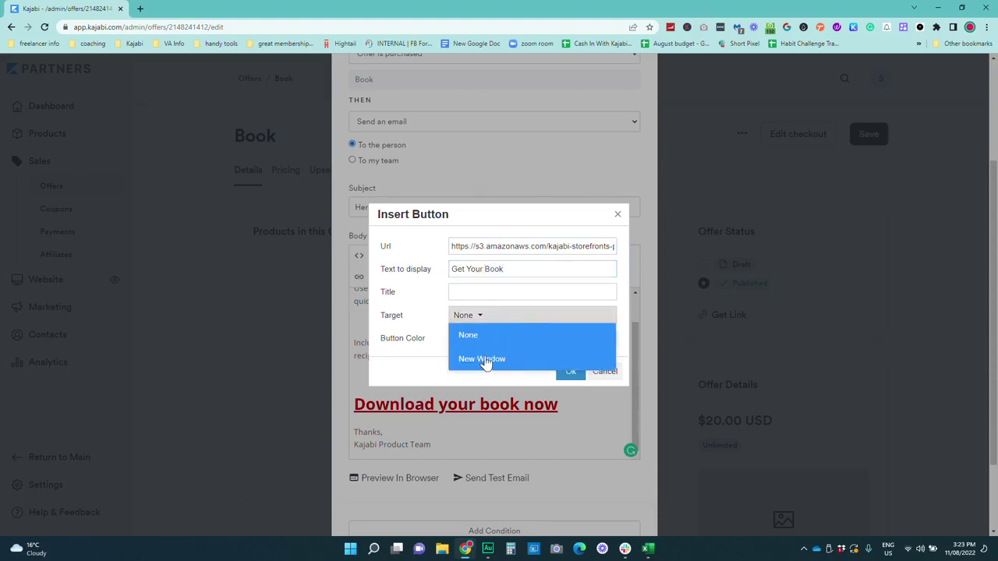
click(485, 356)
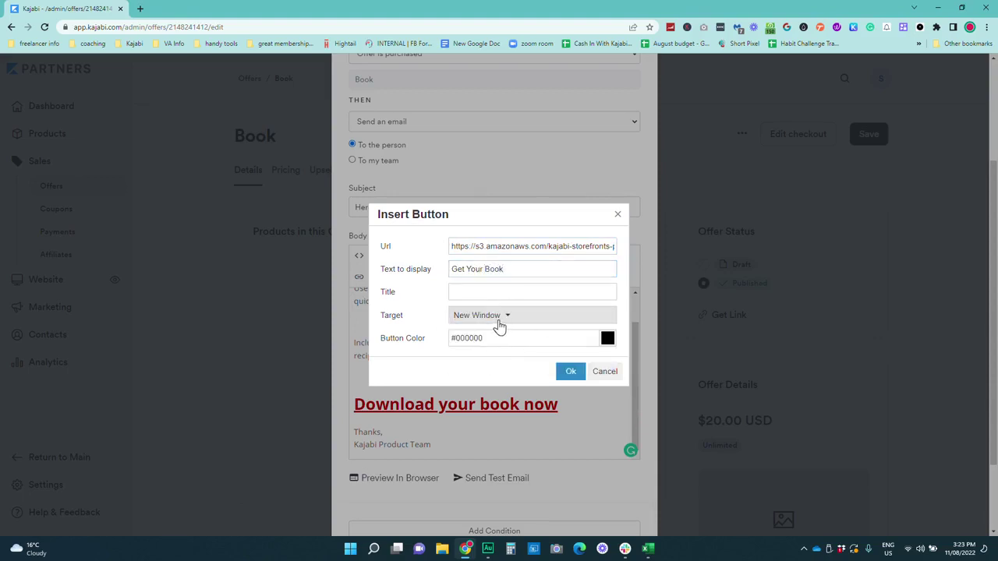
drag(483, 338, 456, 338)
text(ff77)
key(XF86AudioRaiseVolume)
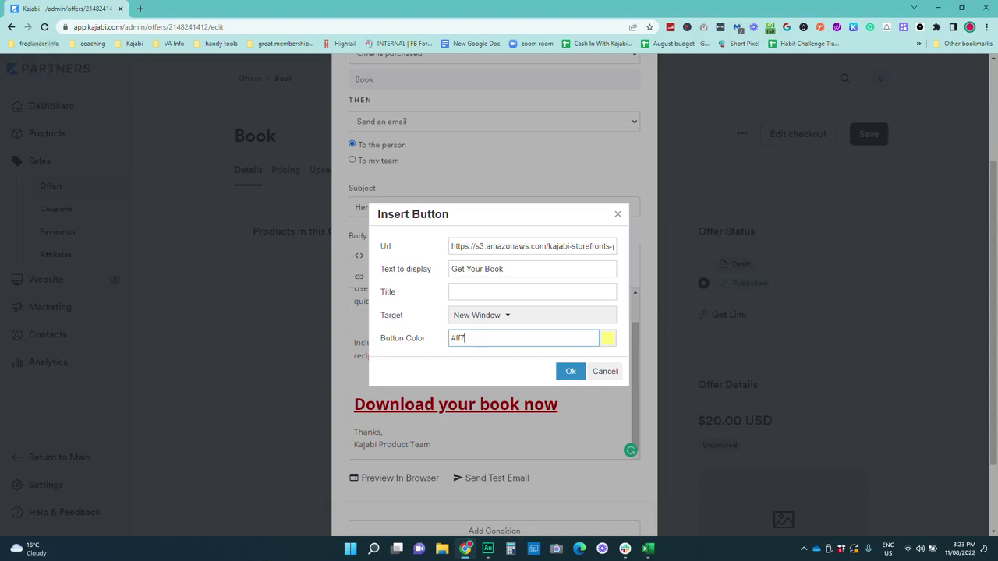
text(c7c)
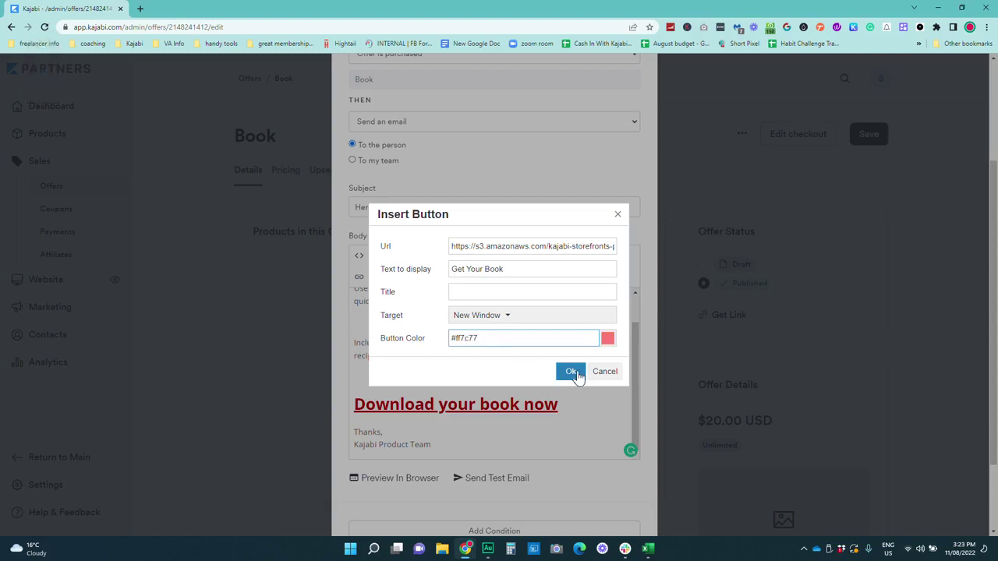
click(570, 371)
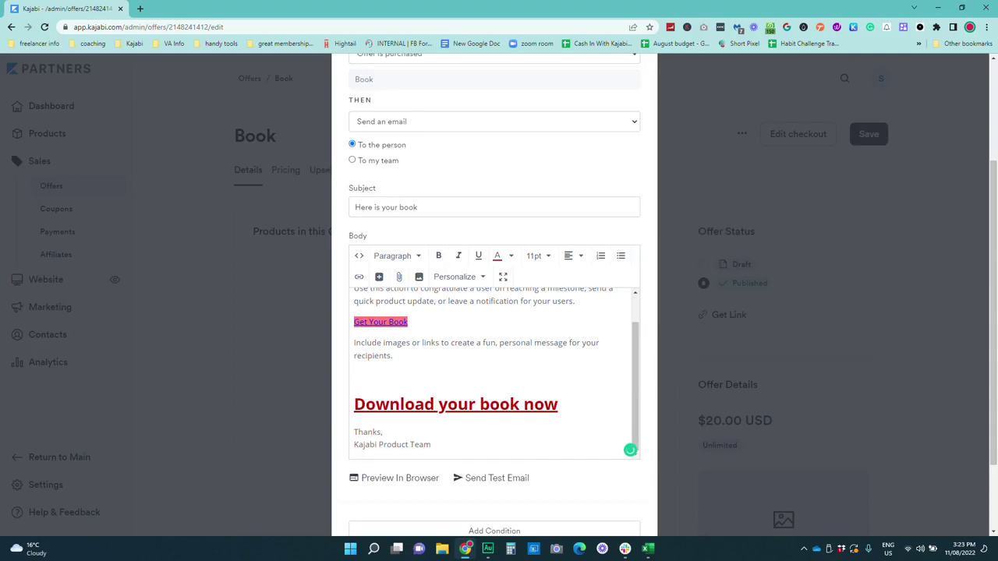
scroll(379, 277, up, 1)
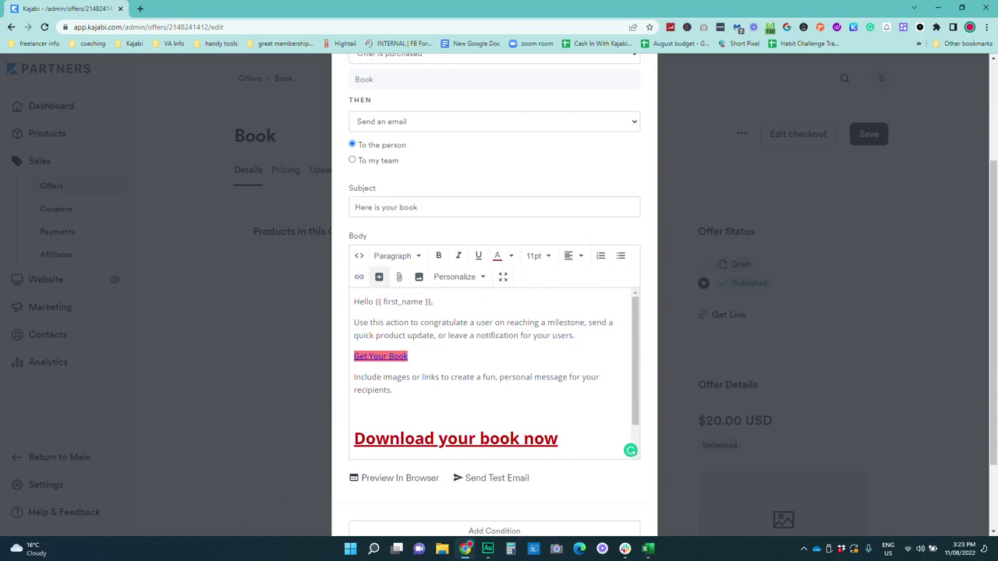
click(403, 485)
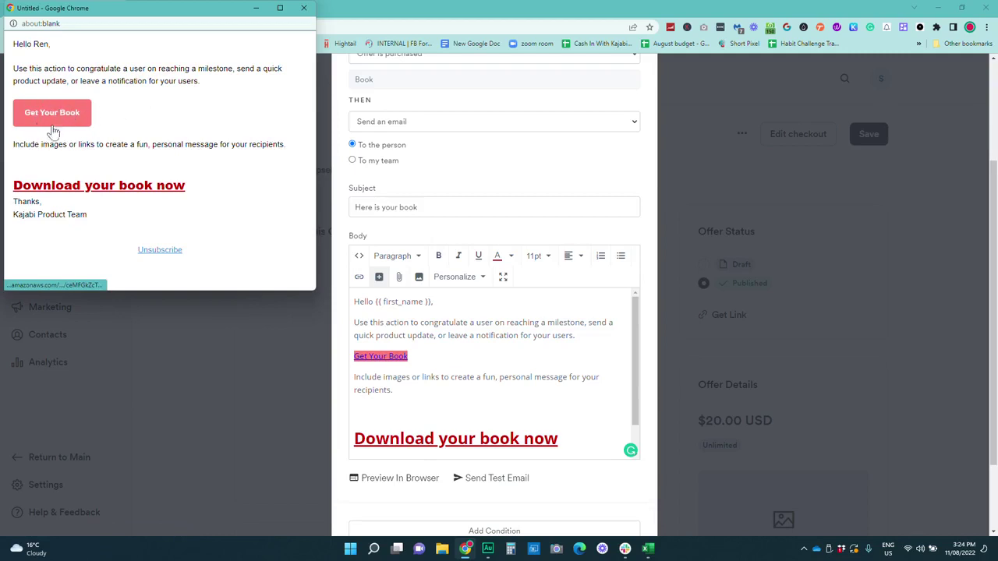
click(303, 8)
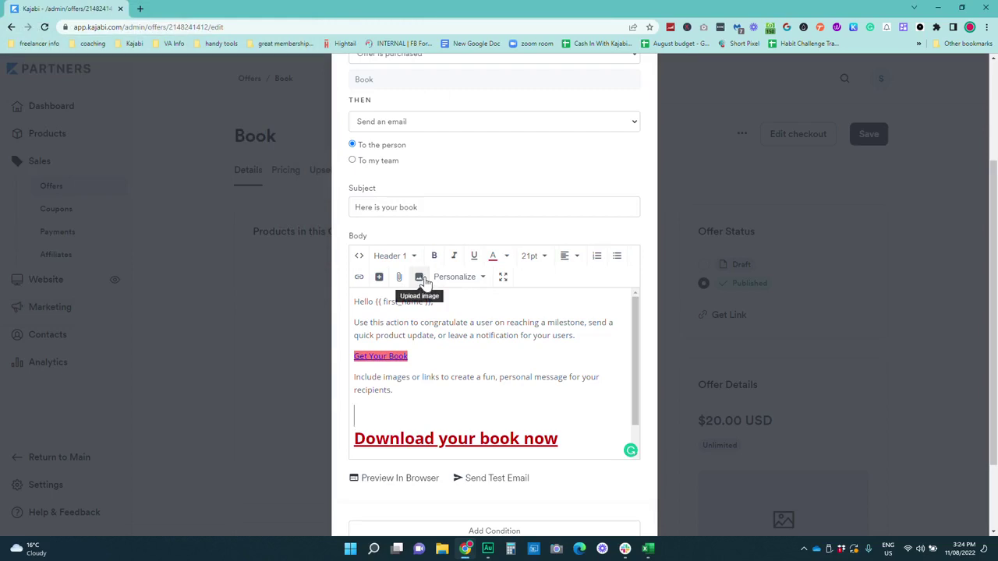
Step: Upload the minh-pham desk photo into the email body
click(420, 282)
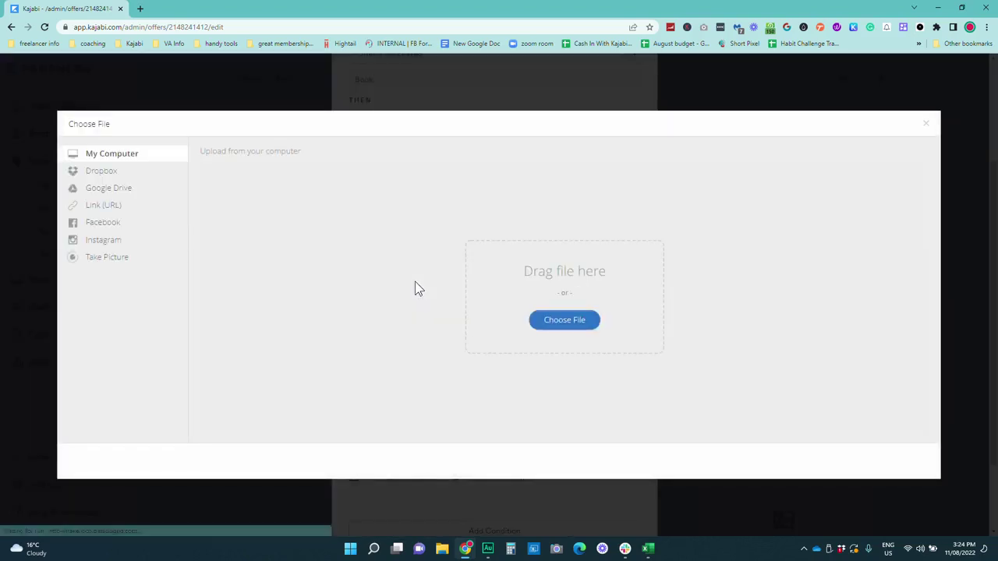
click(571, 322)
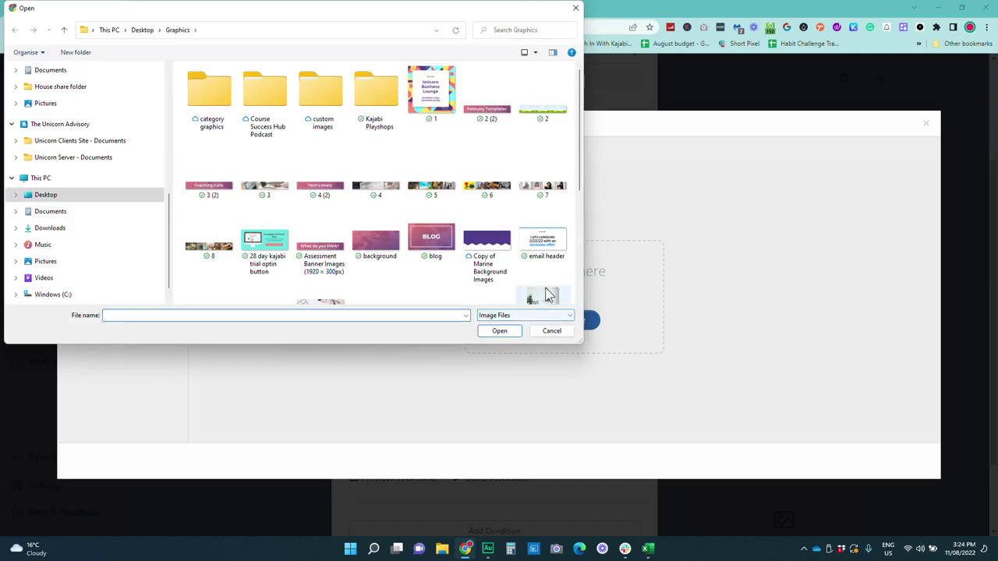
scroll(312, 257, down, 2)
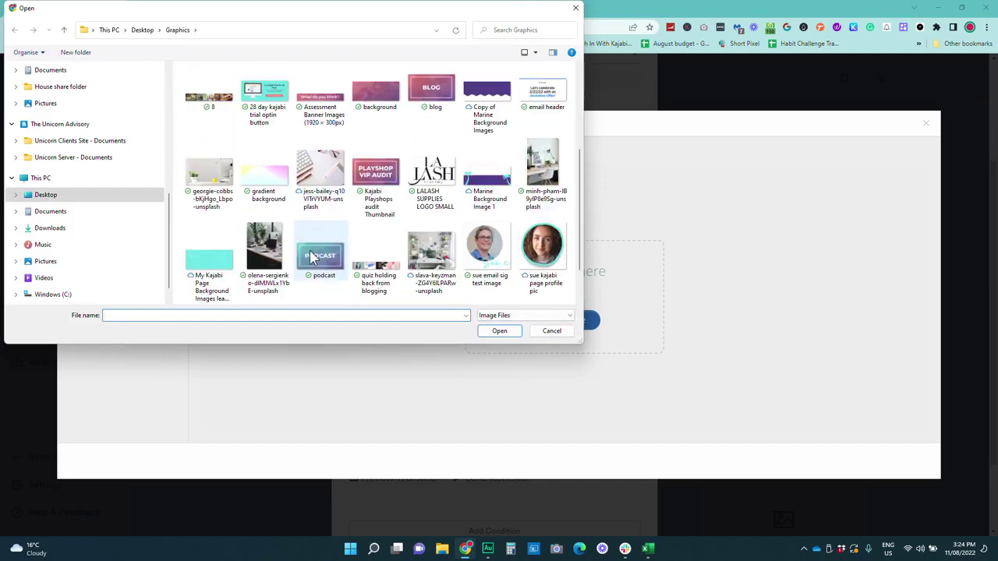
click(542, 168)
click(490, 330)
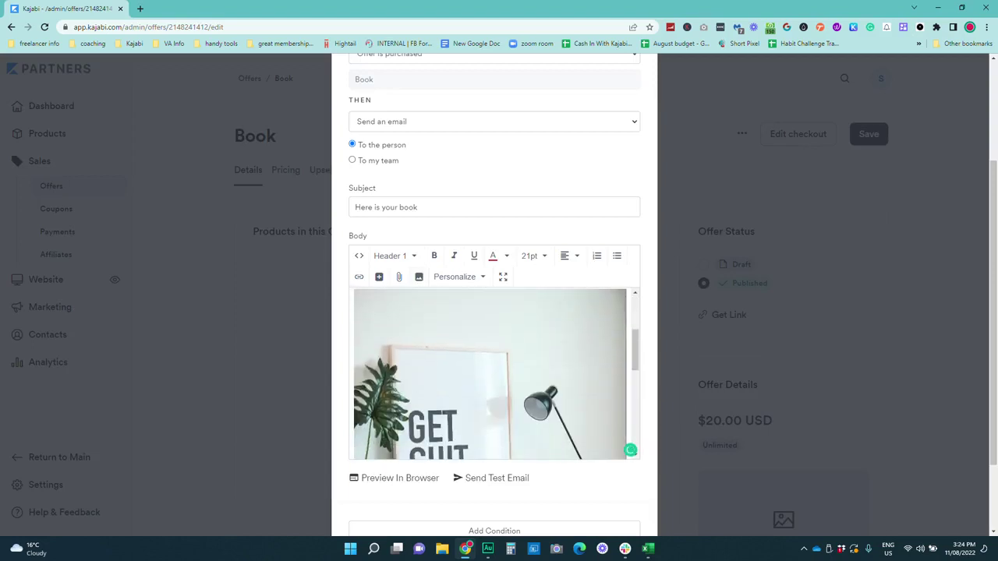
Step: Link the photo to the checklist PDF address, opening in a new window
key(ctrl+a)
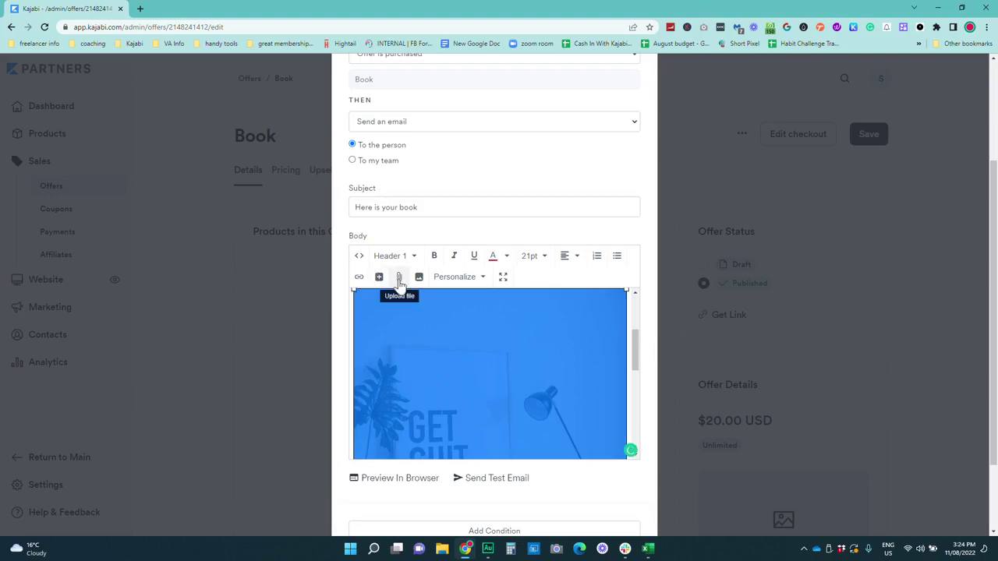
click(360, 278)
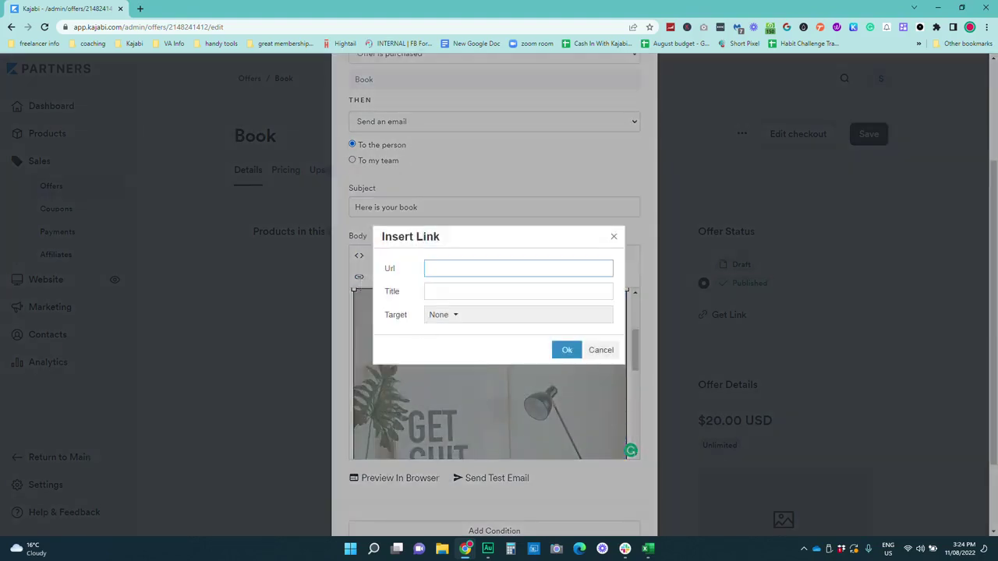
key(ctrl+v)
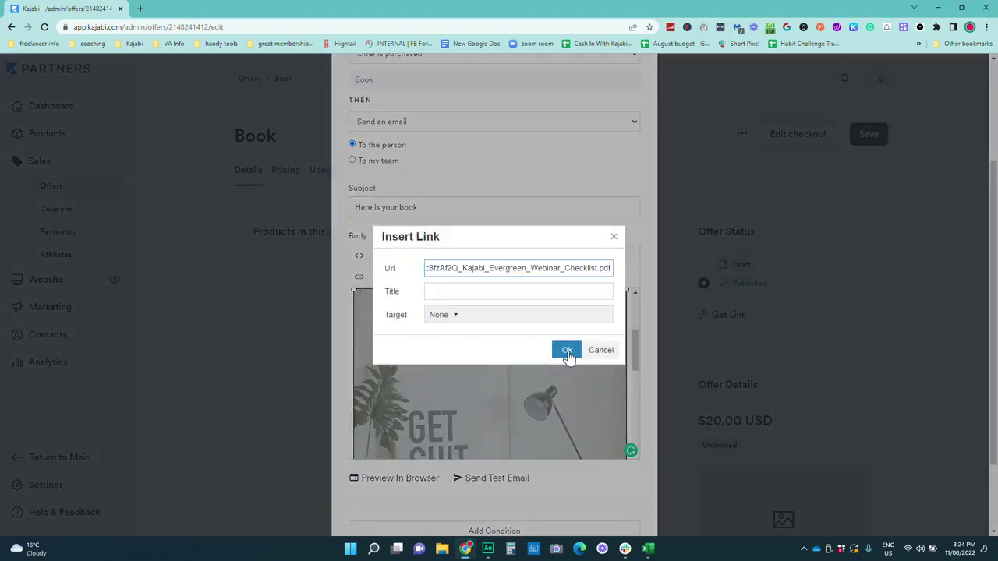
click(457, 315)
click(456, 357)
click(565, 351)
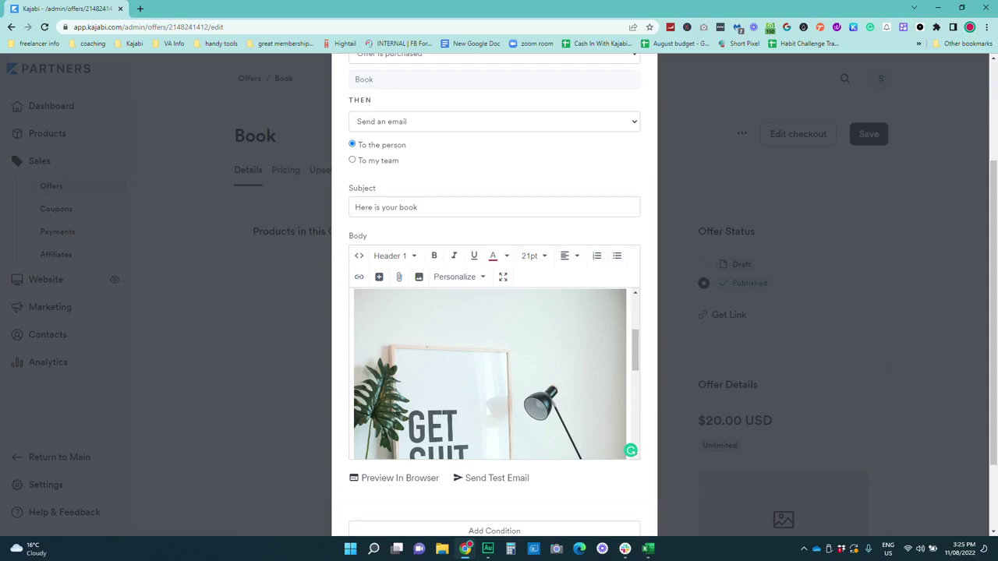
Step: Keep the 'Offer is purchased' trigger and save the 'Here is your book' email automation
scroll(495, 374, down, 1)
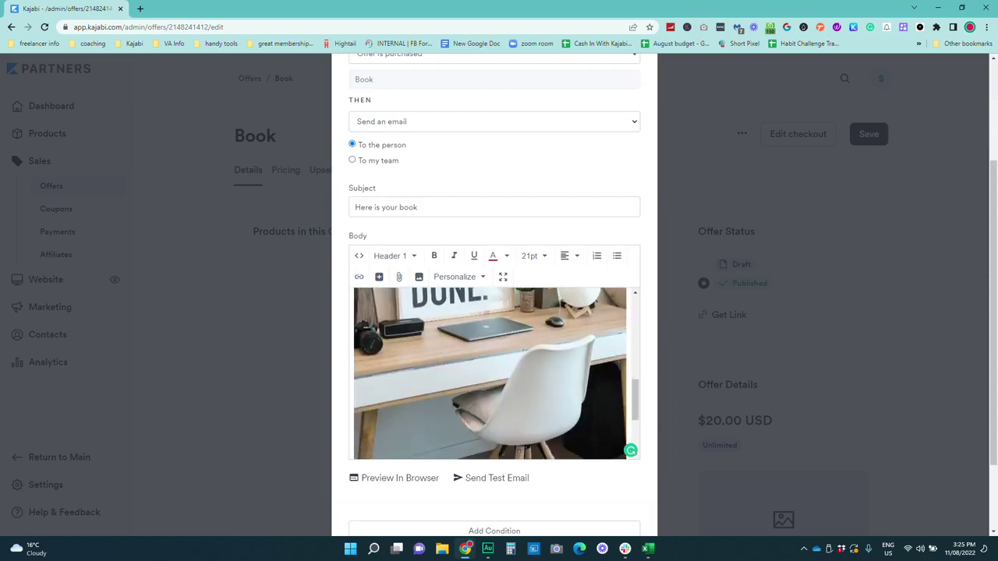
scroll(489, 374, down, 3)
scroll(553, 419, up, 10)
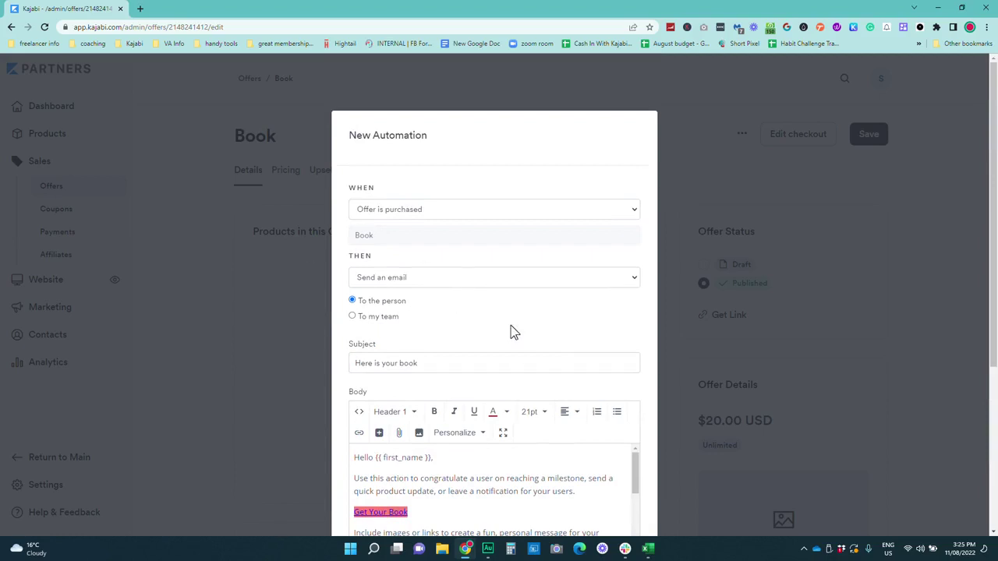
click(457, 211)
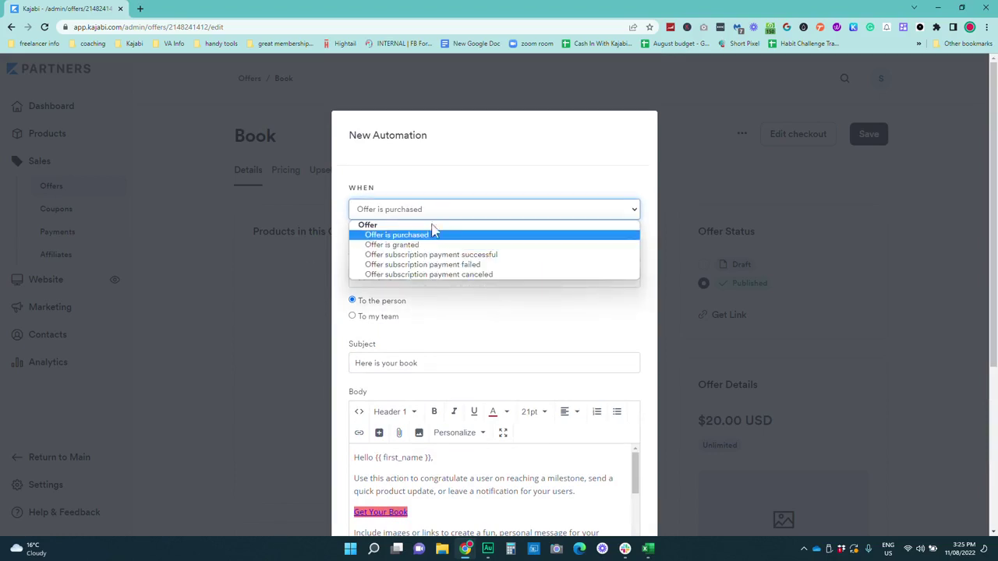
click(438, 215)
scroll(560, 476, down, 3)
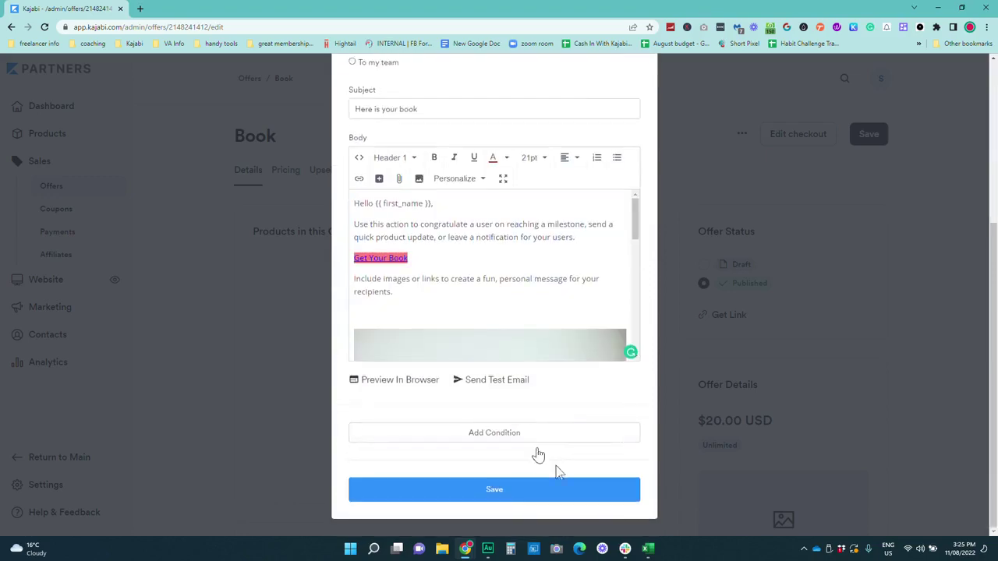
click(510, 479)
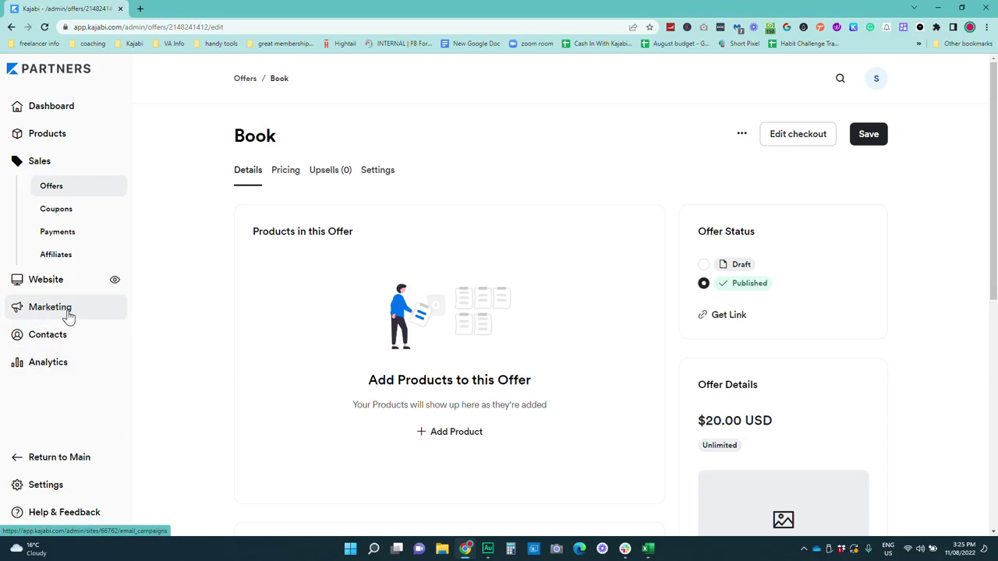
Step: Create and save an automation whose action subscribes buyers to the Annual Membership Upsell Email Sequence
scroll(307, 428, down, 5)
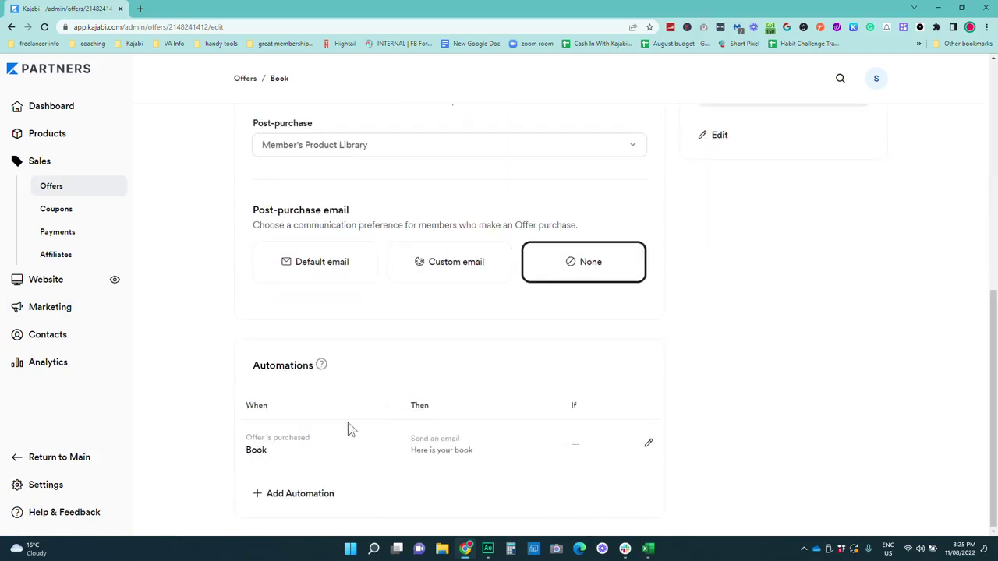
click(316, 493)
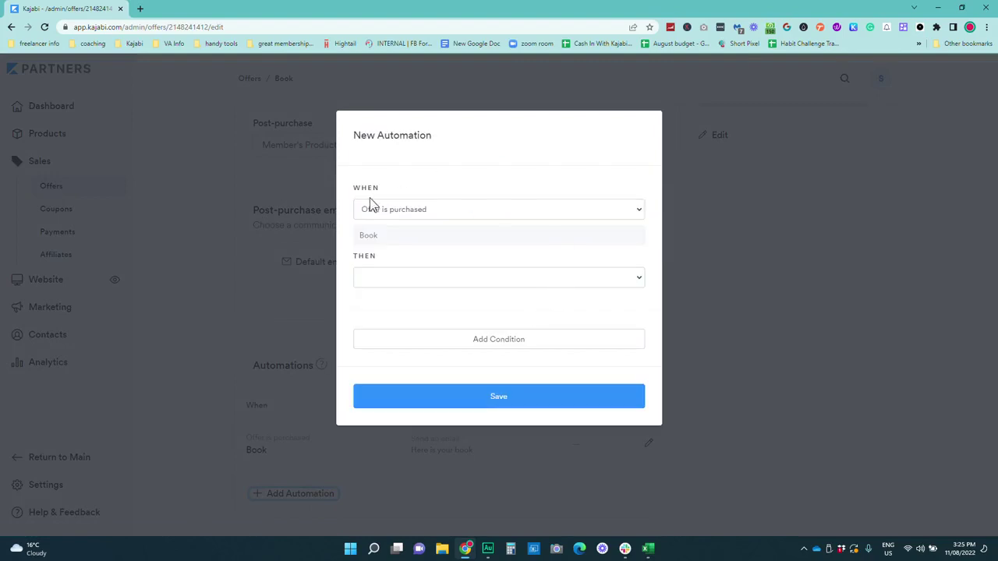
click(441, 279)
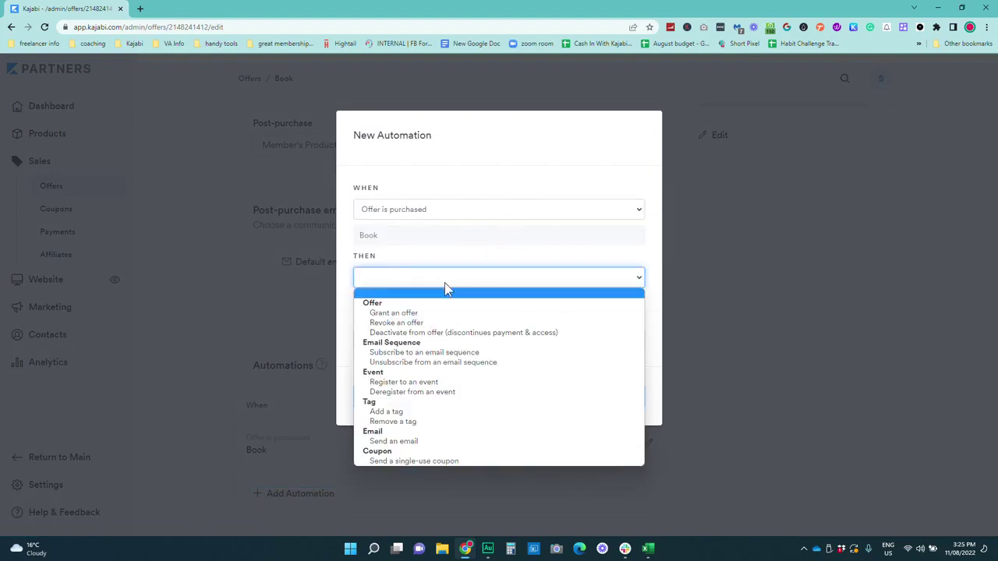
click(448, 351)
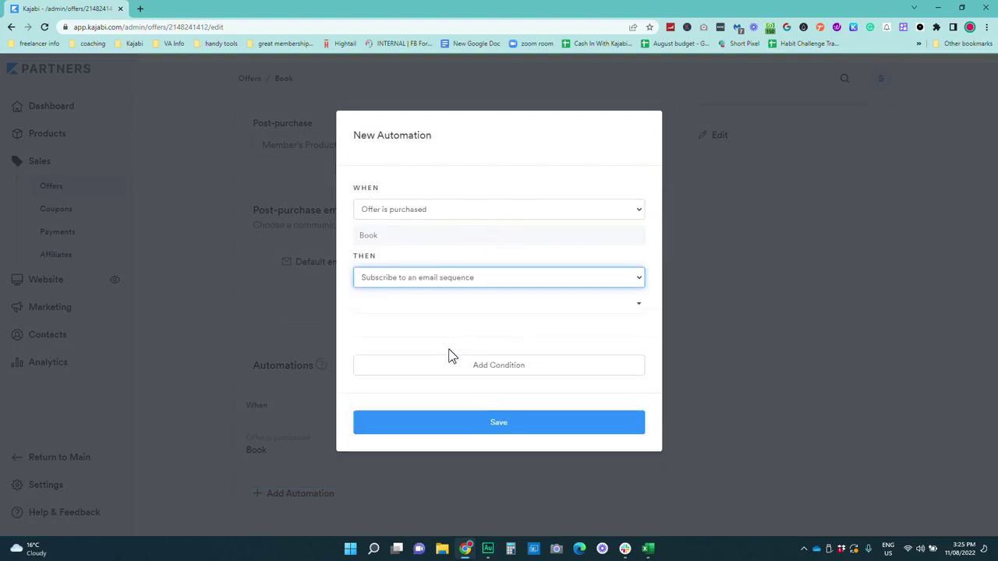
click(469, 307)
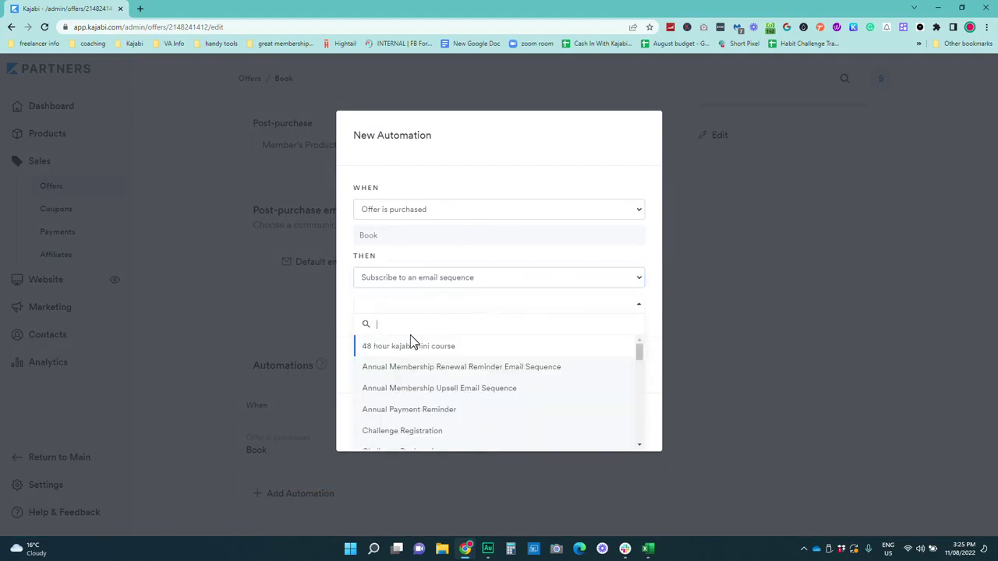
click(437, 390)
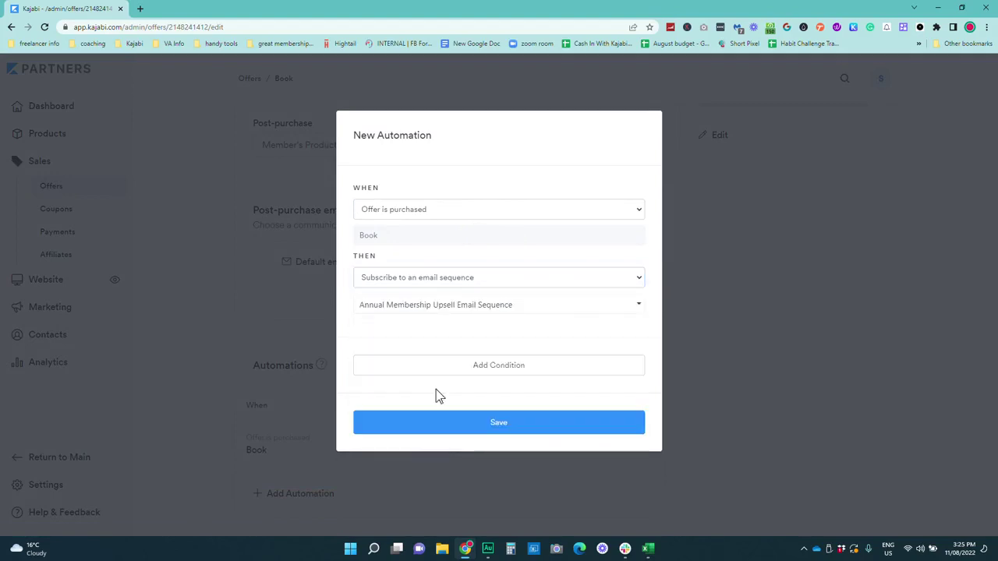
click(508, 425)
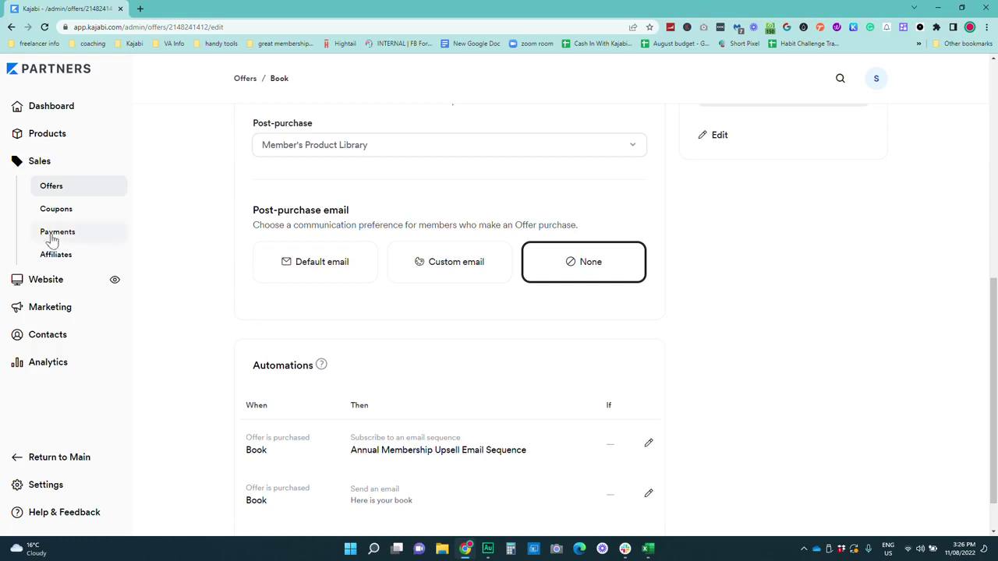
Step: From Email Campaigns, create a new Email Sequence titled 'book'
click(67, 309)
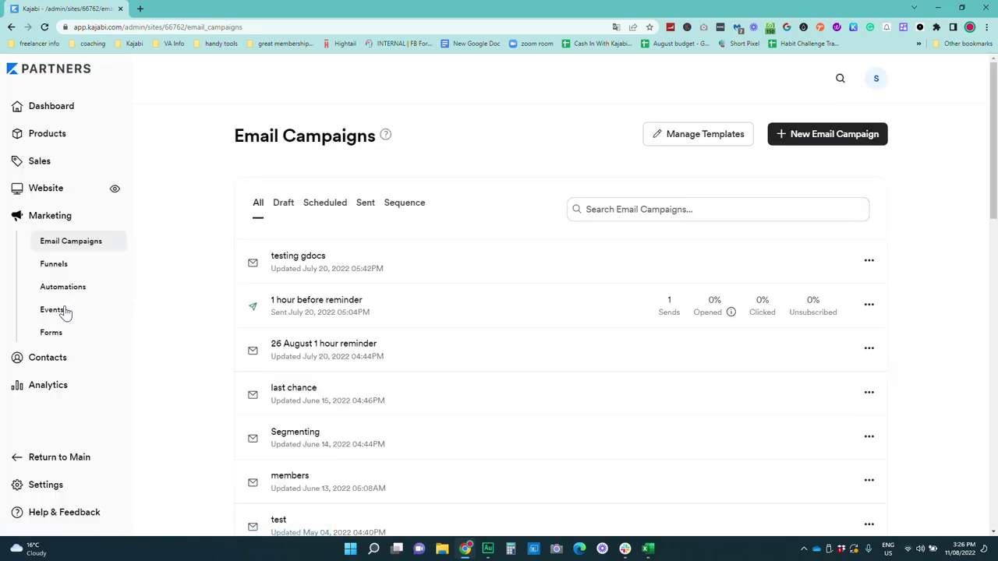
click(855, 139)
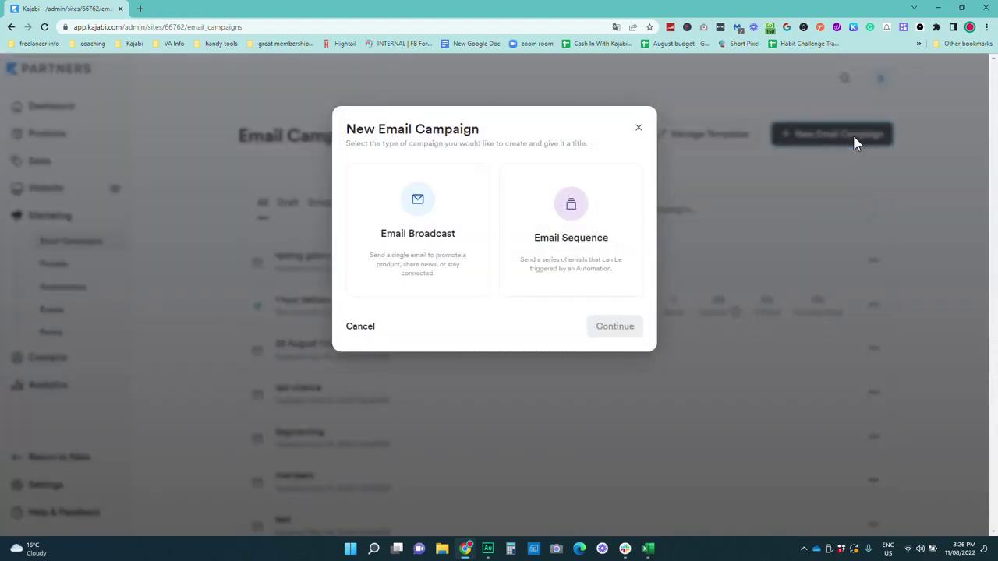
click(578, 244)
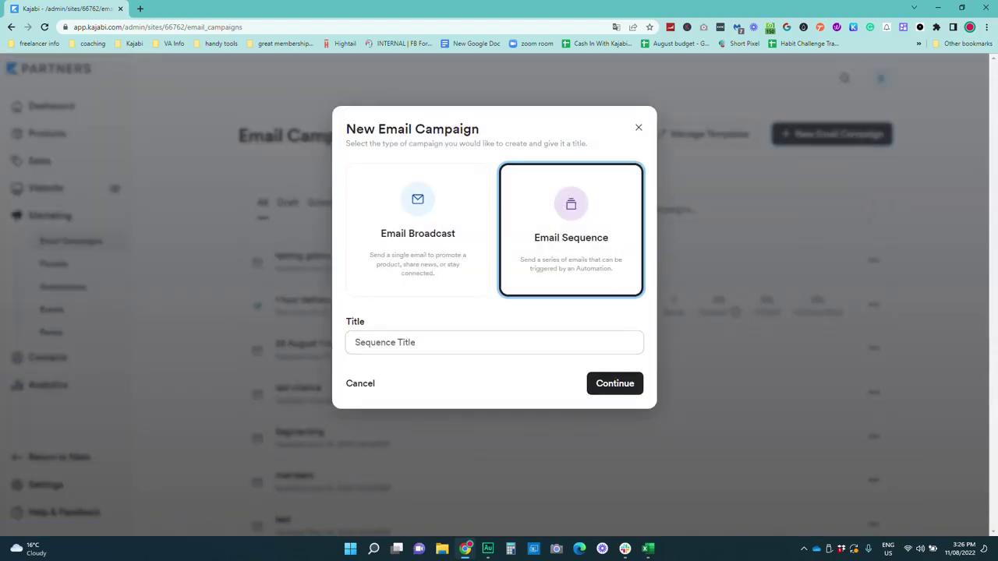
click(494, 342)
text(book)
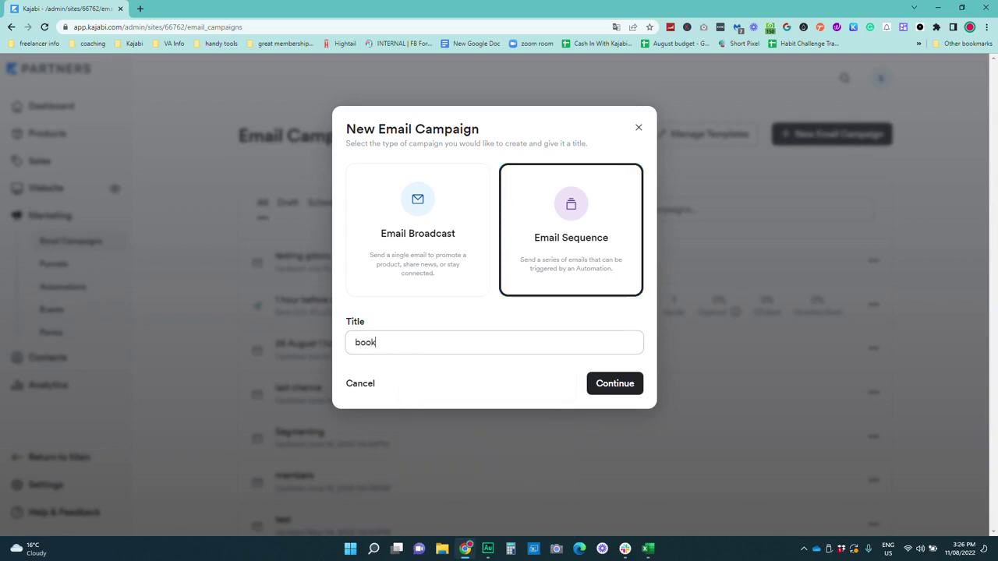
click(610, 382)
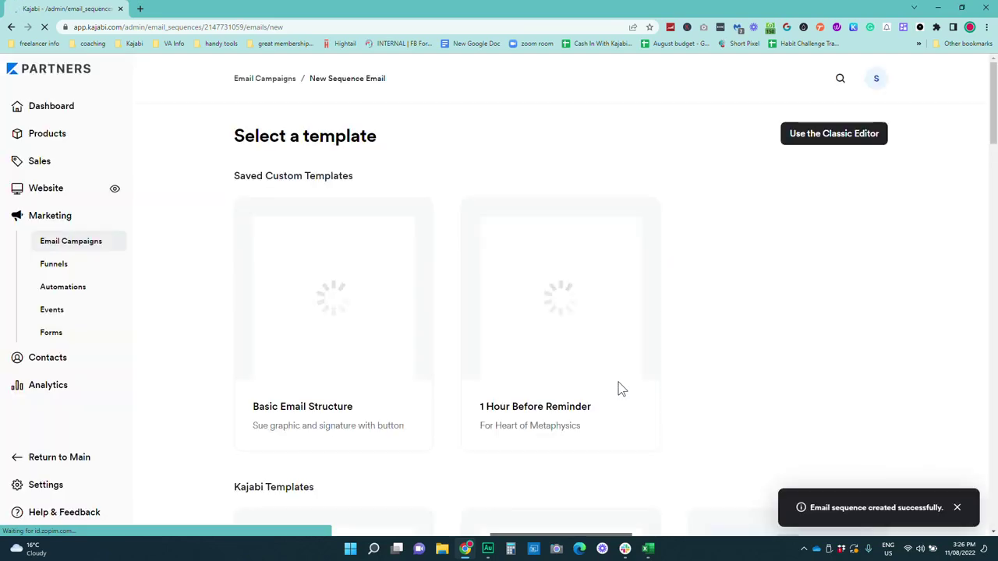
Step: Start the sequence's first email from the Simple Text template, titled 'book'
scroll(421, 323, down, 2)
scroll(421, 323, up, 2)
scroll(643, 340, down, 4)
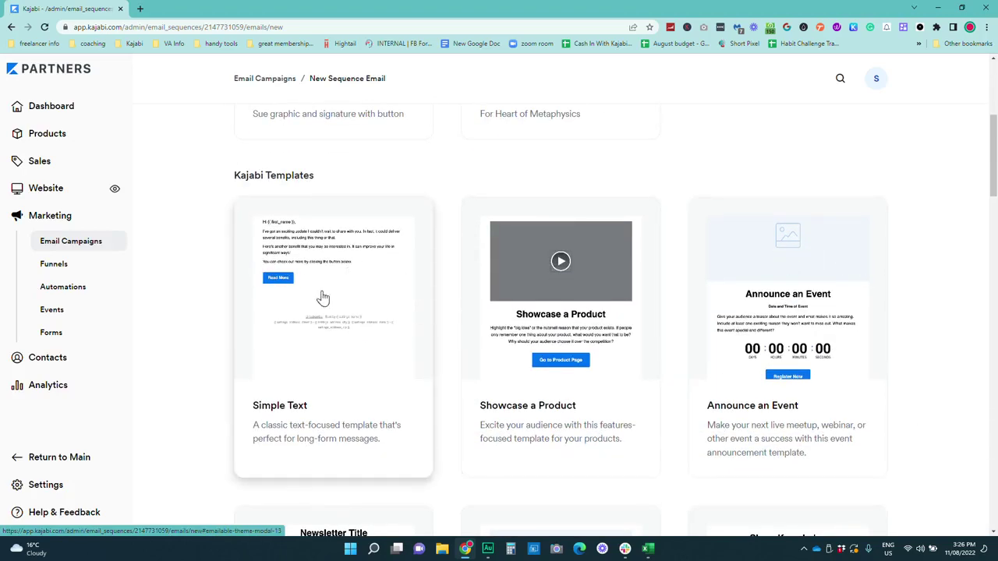
click(323, 298)
click(632, 201)
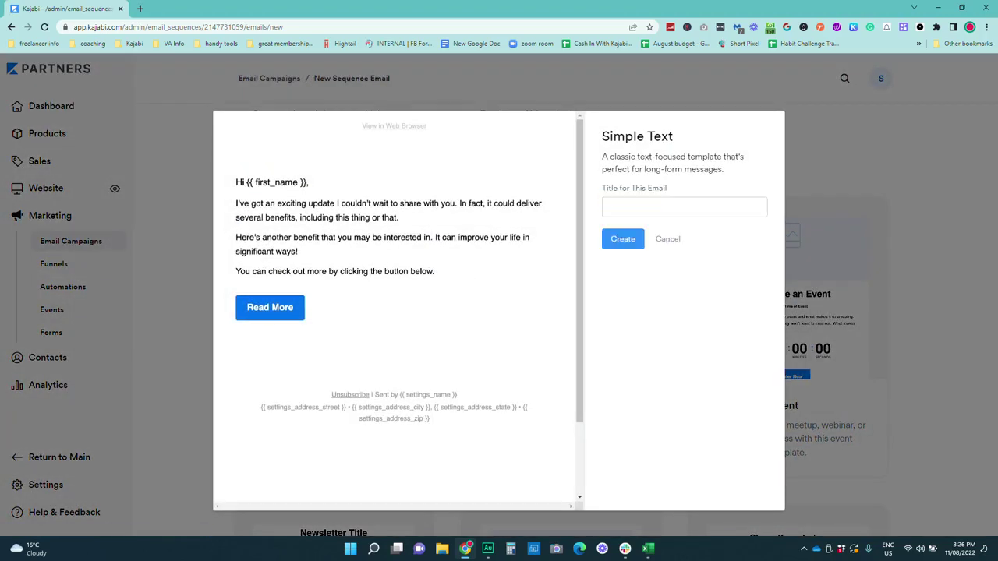
click(684, 206)
text(book delivery)
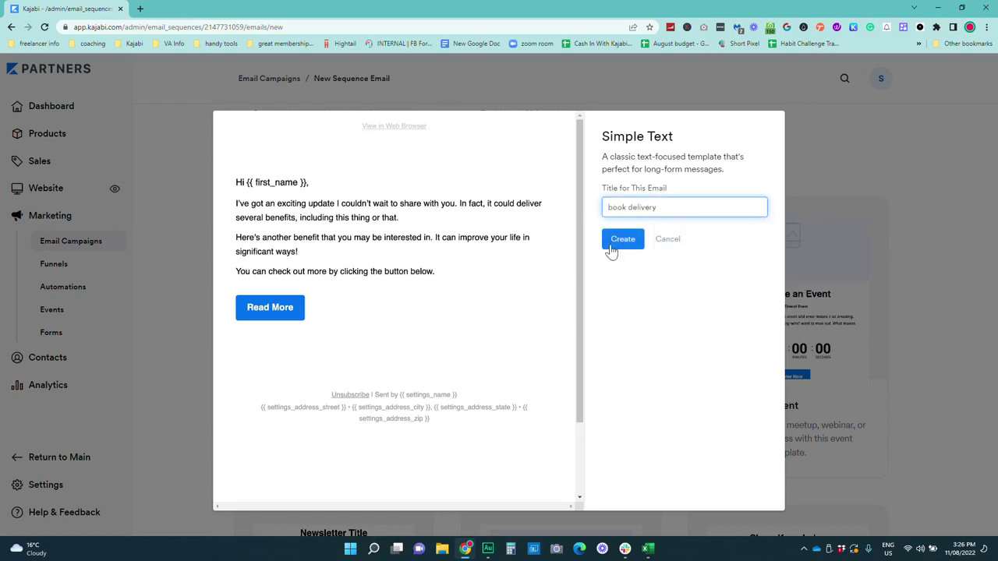
click(618, 239)
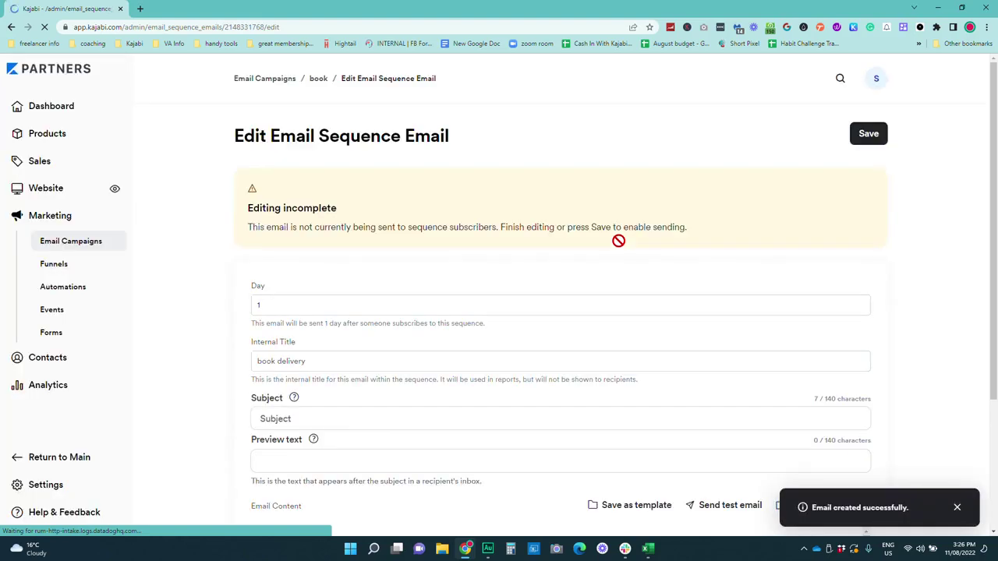
Step: Paste the checklist PDF URL as the Read More button's link and relabel it 'Get The Book'
scroll(562, 379, down, 5)
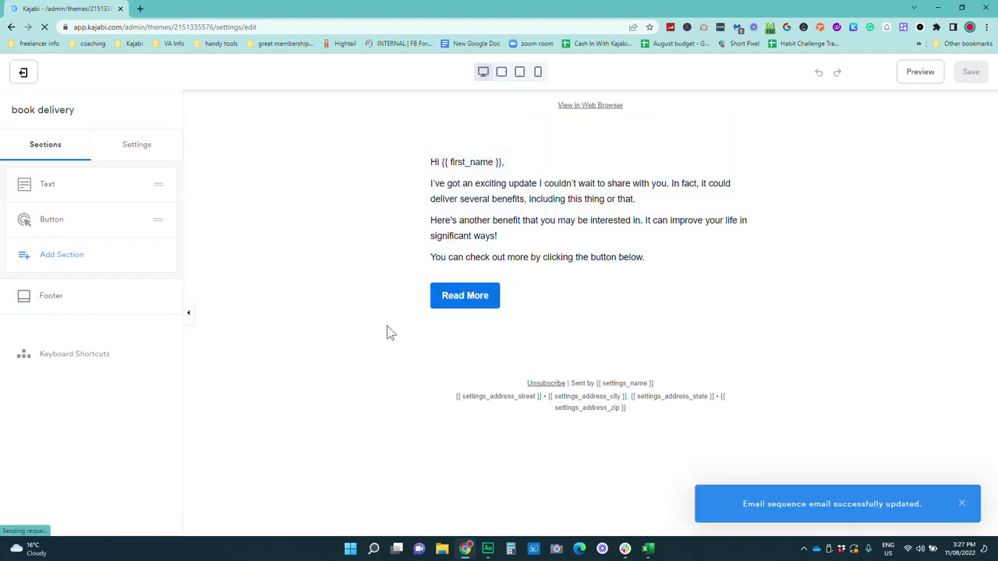
click(459, 305)
drag(103, 297, 4, 295)
key(ctrl+v)
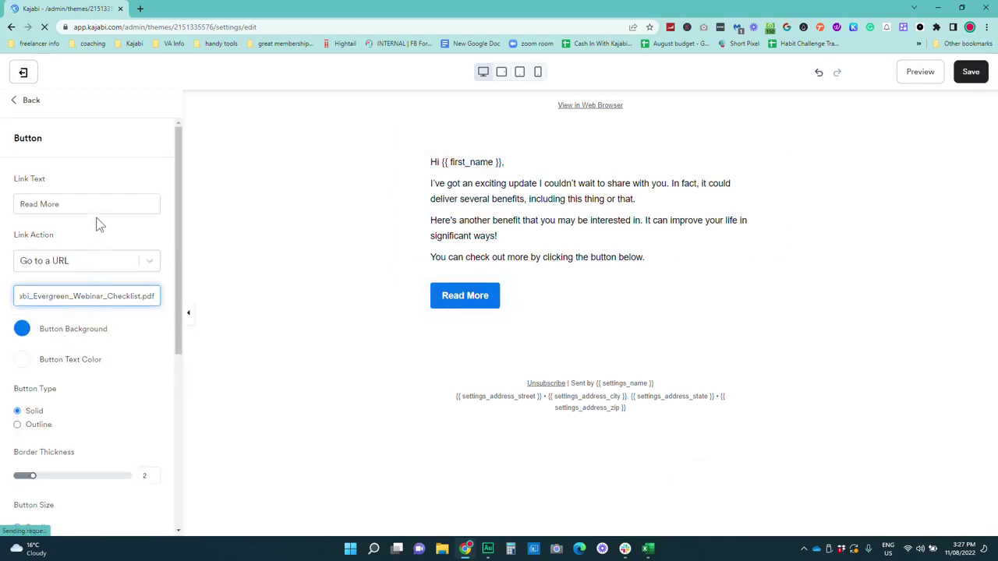
drag(87, 205, 4, 204)
text(Get The Book)
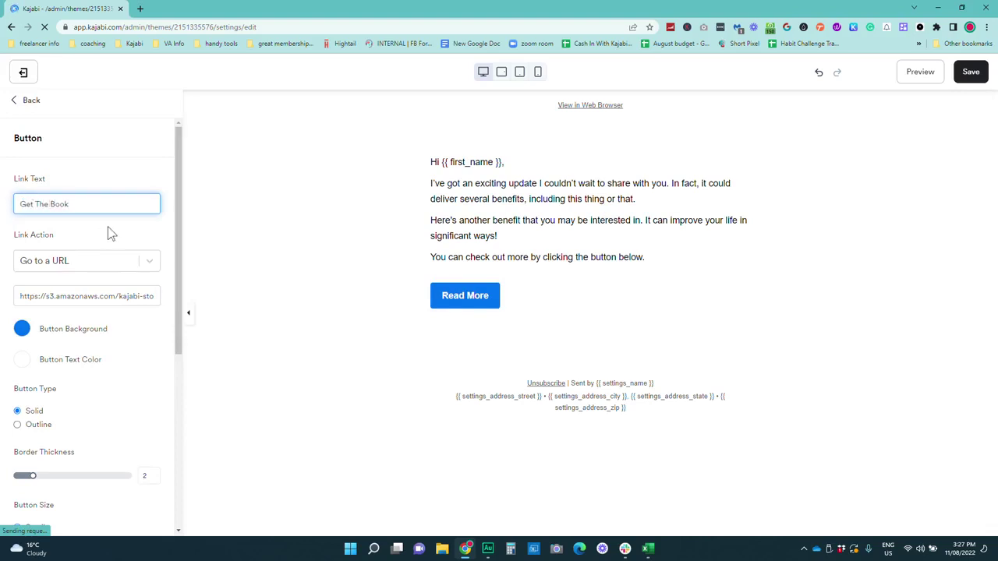
click(91, 239)
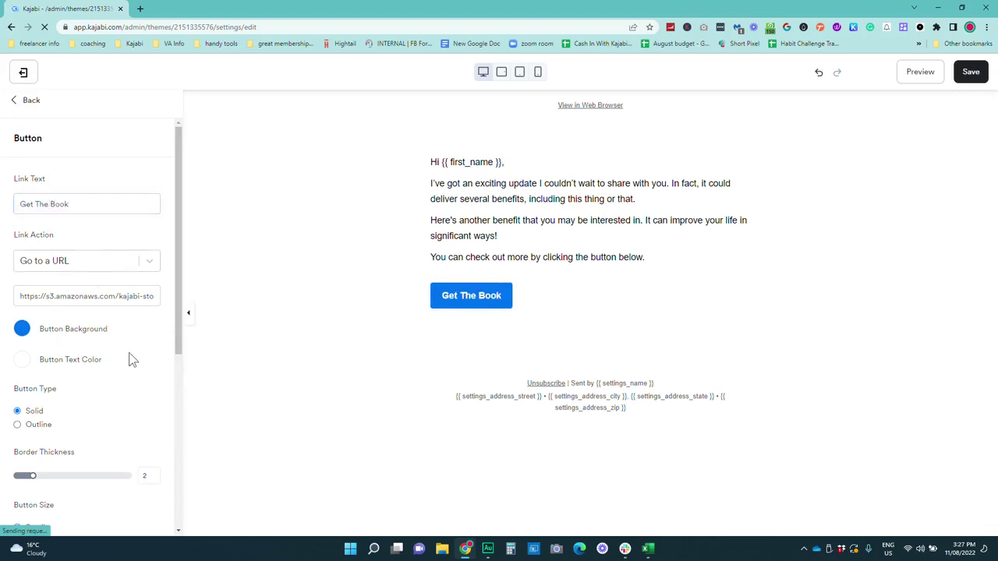
scroll(130, 357, down, 2)
scroll(129, 357, up, 2)
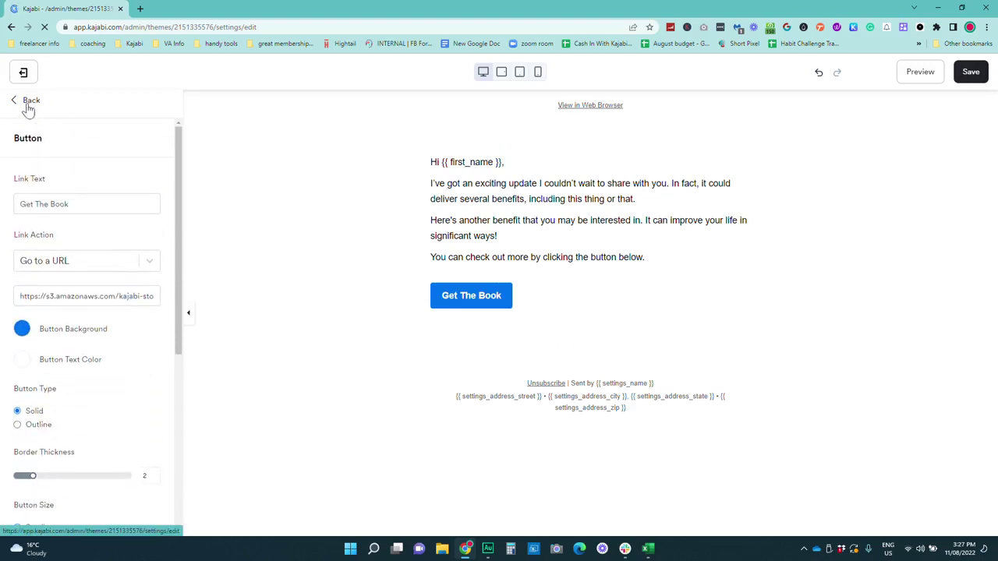
Step: Add a Text section below the button and start a new line after its body text
click(28, 102)
click(54, 262)
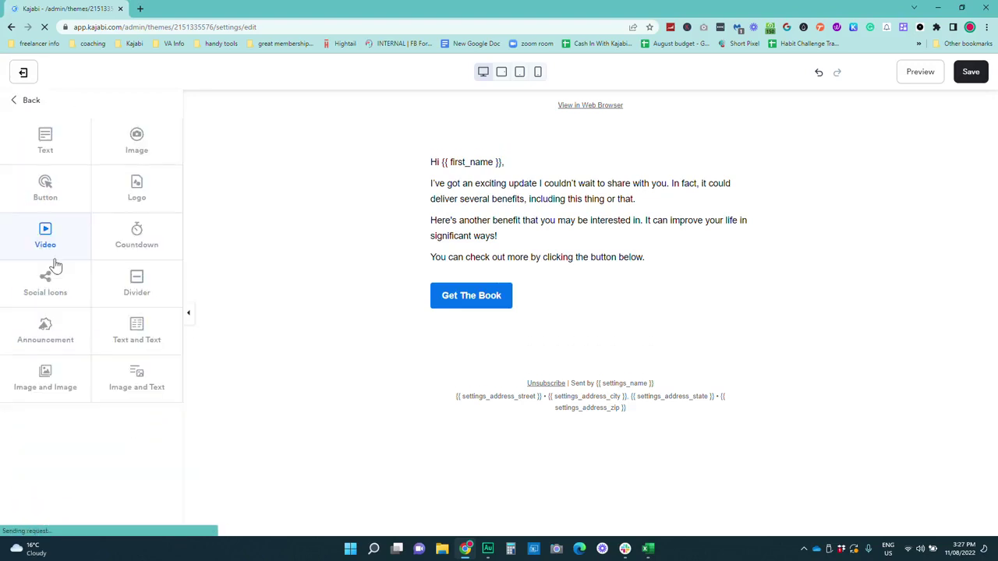
click(45, 136)
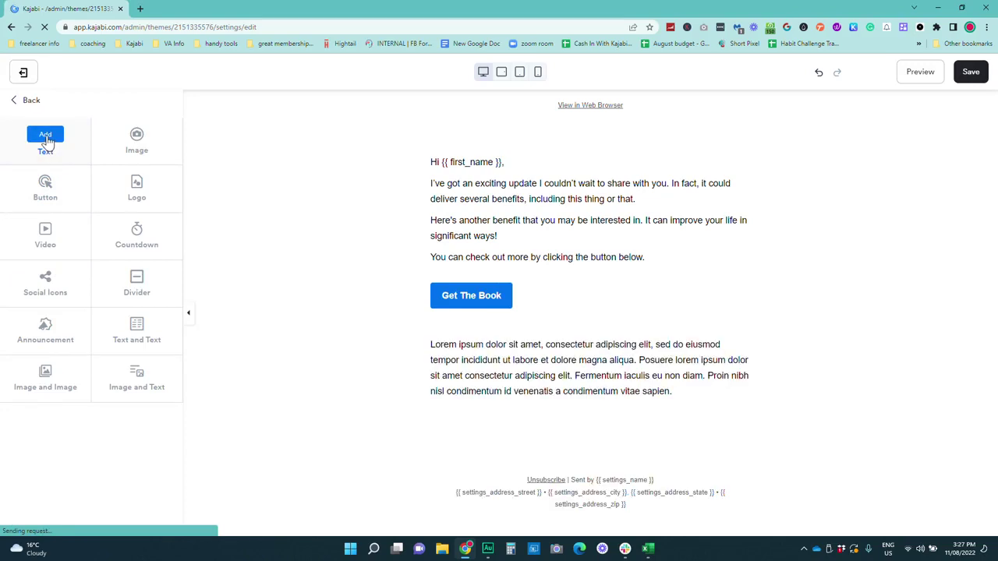
click(46, 134)
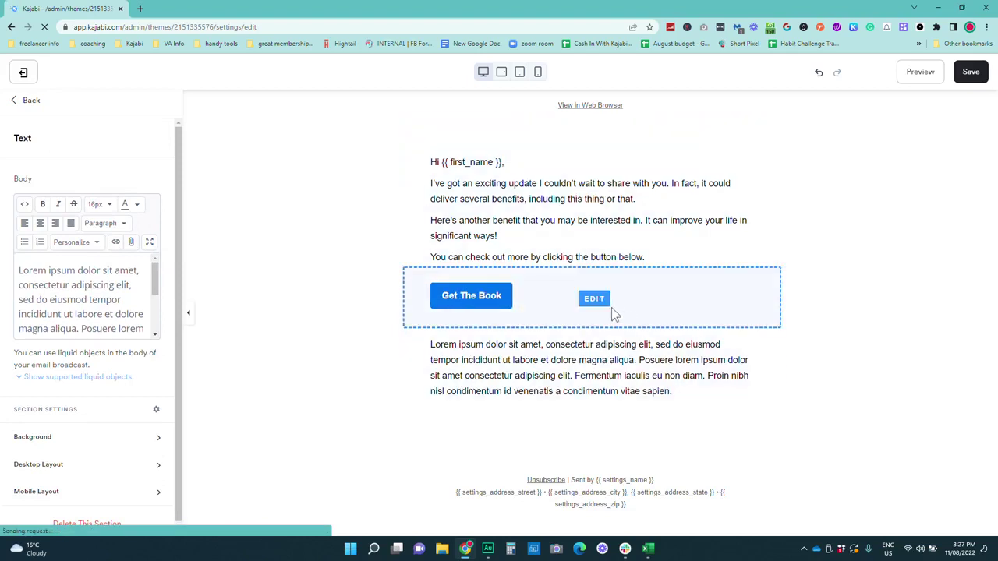
scroll(124, 320, down, 3)
click(135, 323)
key(Return)
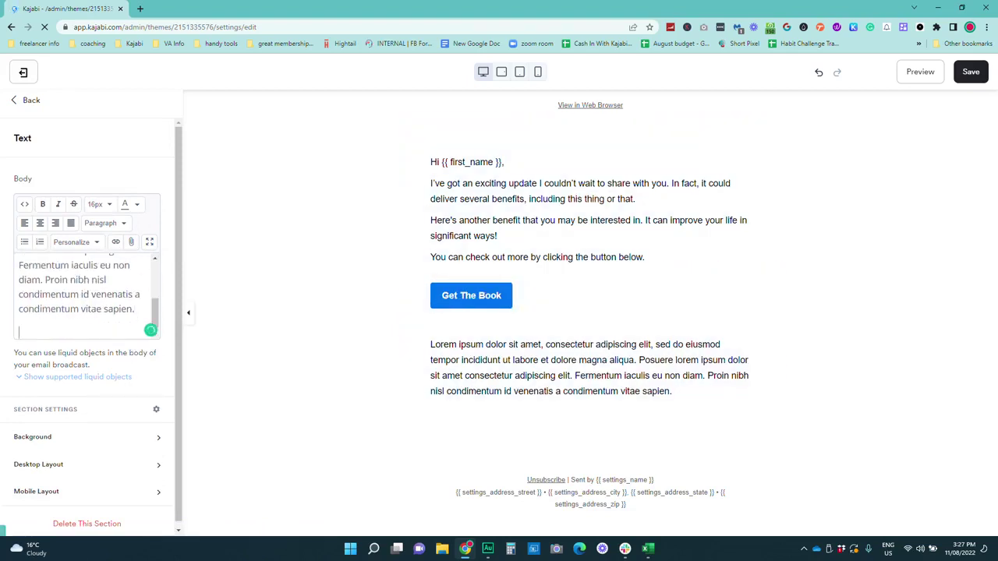
Step: Upload the Kajabi Evergreen Webinar Checklist file into the body and confirm its 'Download now' link
click(131, 242)
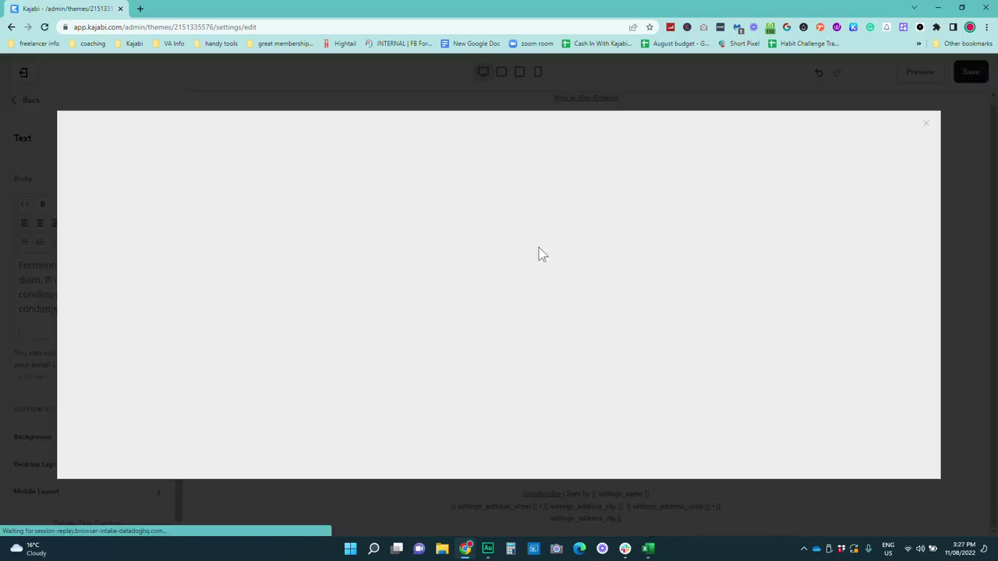
click(571, 320)
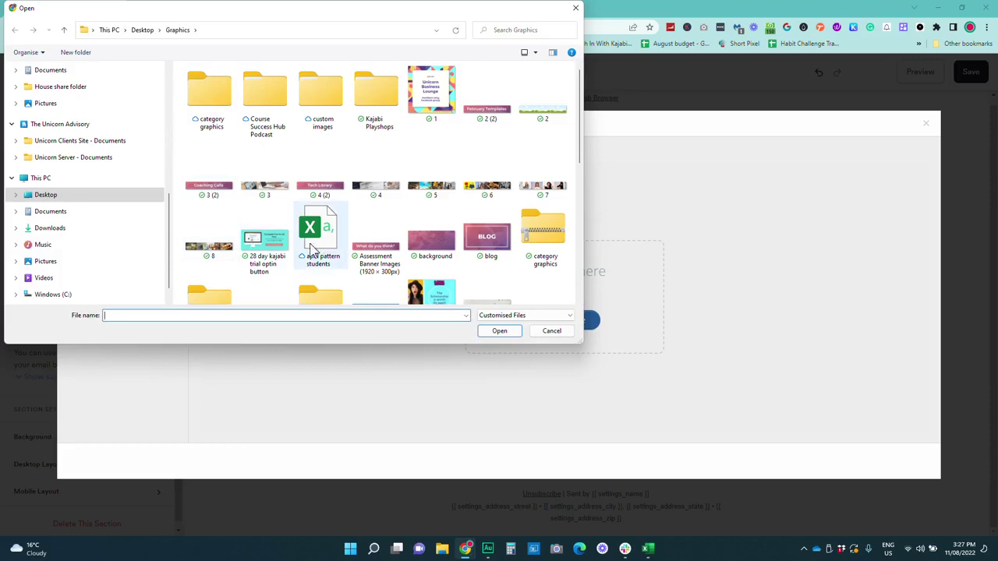
click(265, 258)
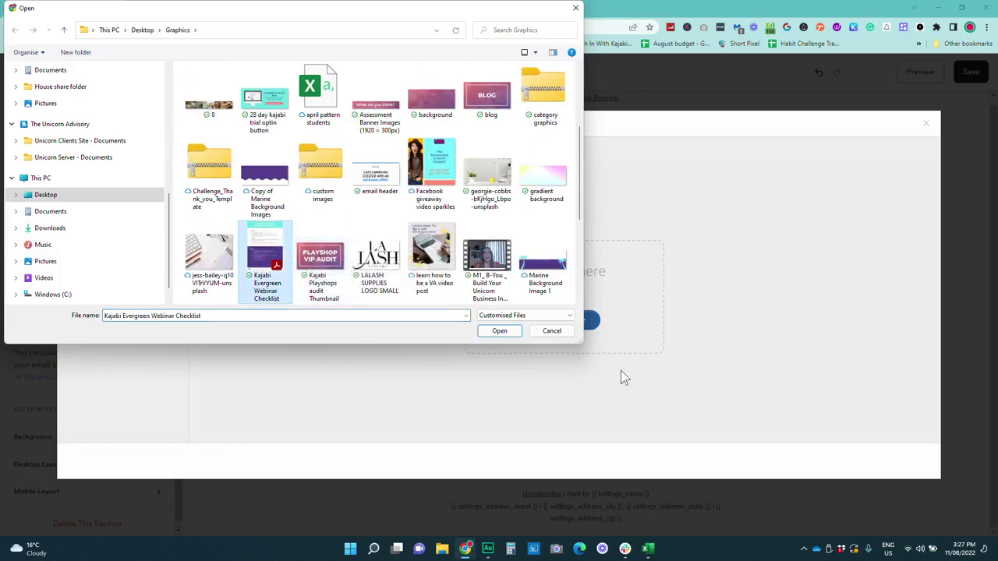
click(499, 331)
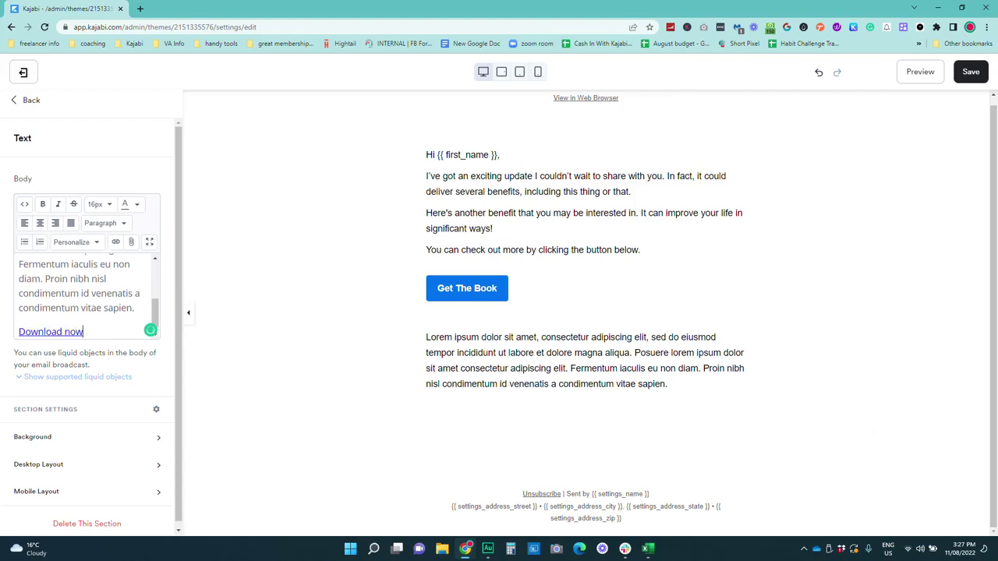
click(115, 242)
double_click(451, 257)
drag(451, 256, 636, 258)
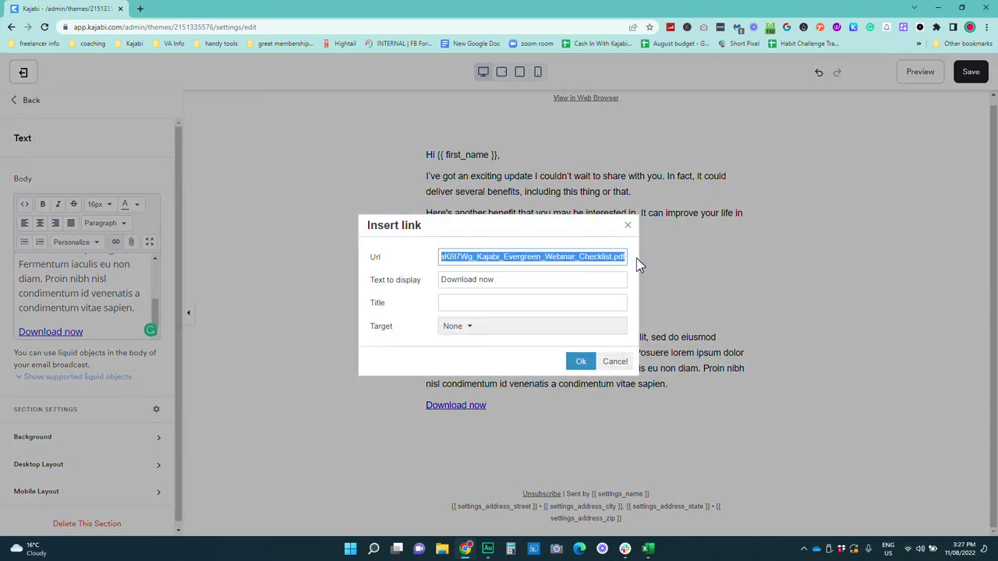
click(583, 362)
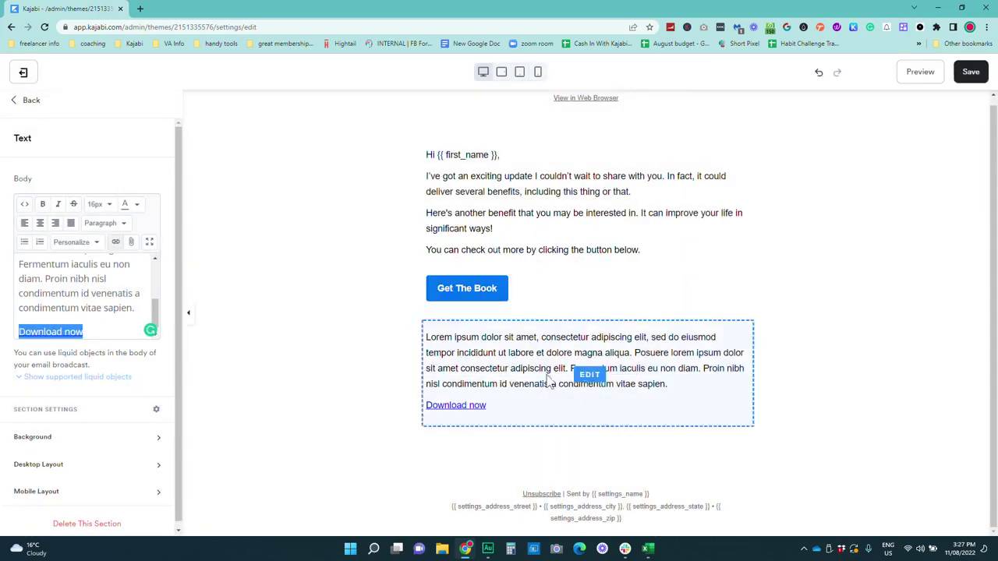
Step: Add an Image section below the Download now text, with the checklist PDF URL as its Go to a URL link
click(23, 101)
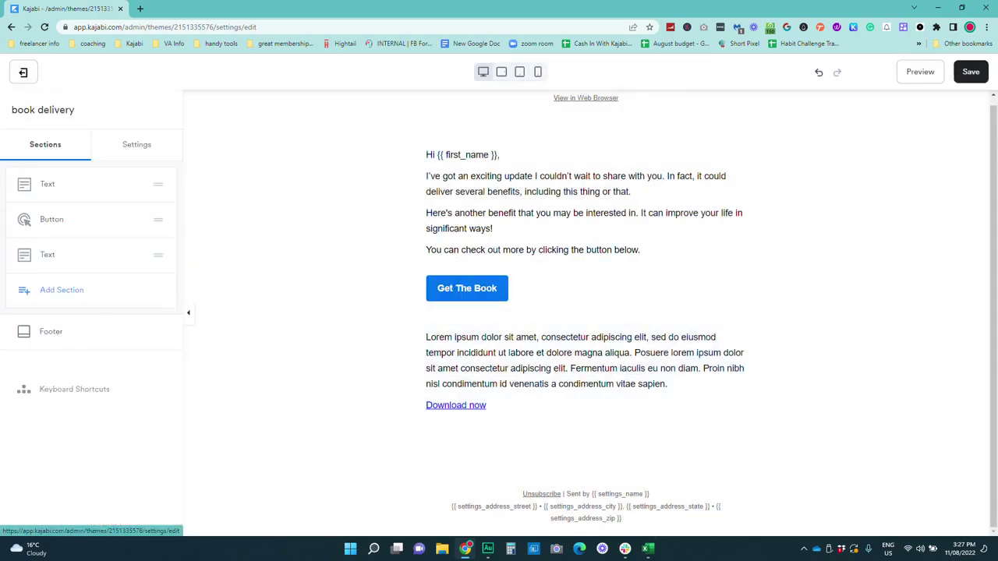
click(53, 299)
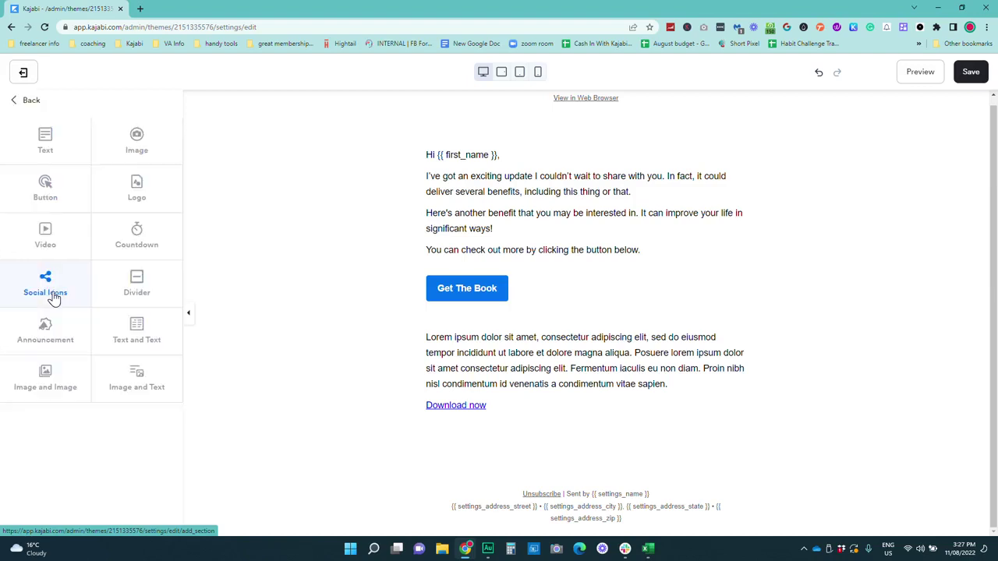
click(138, 138)
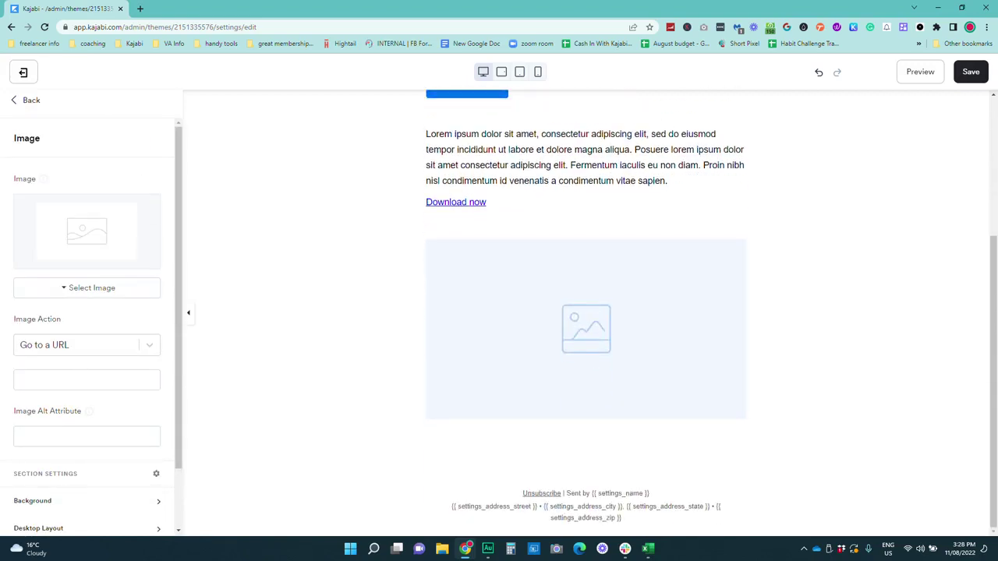
scroll(47, 343, down, 1)
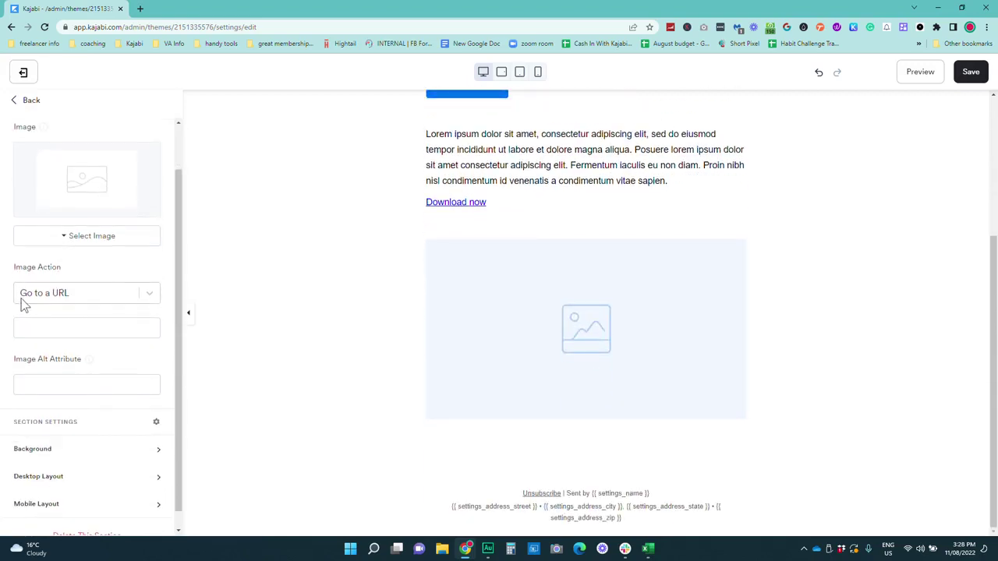
click(86, 327)
key(ctrl+v)
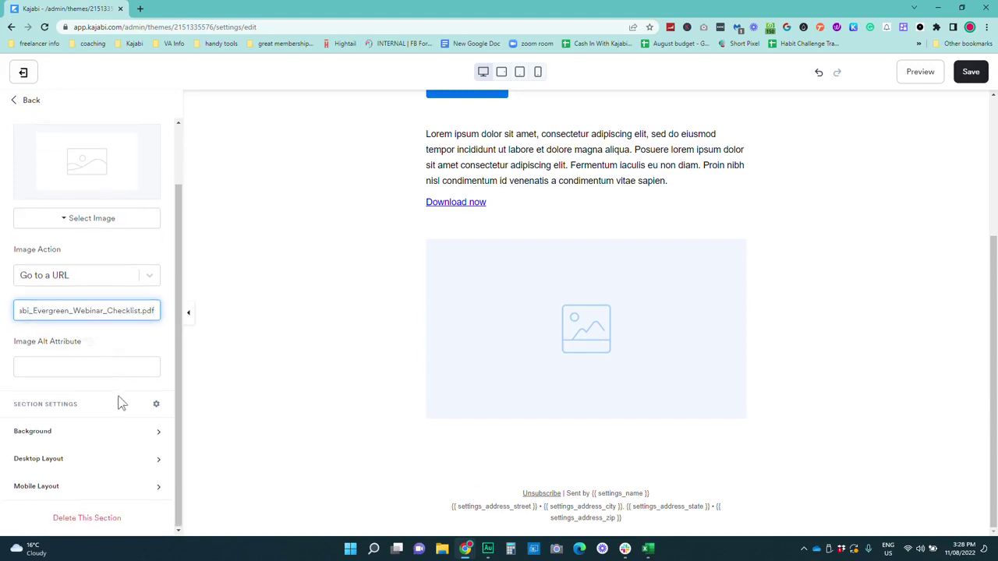
scroll(113, 403, up, 2)
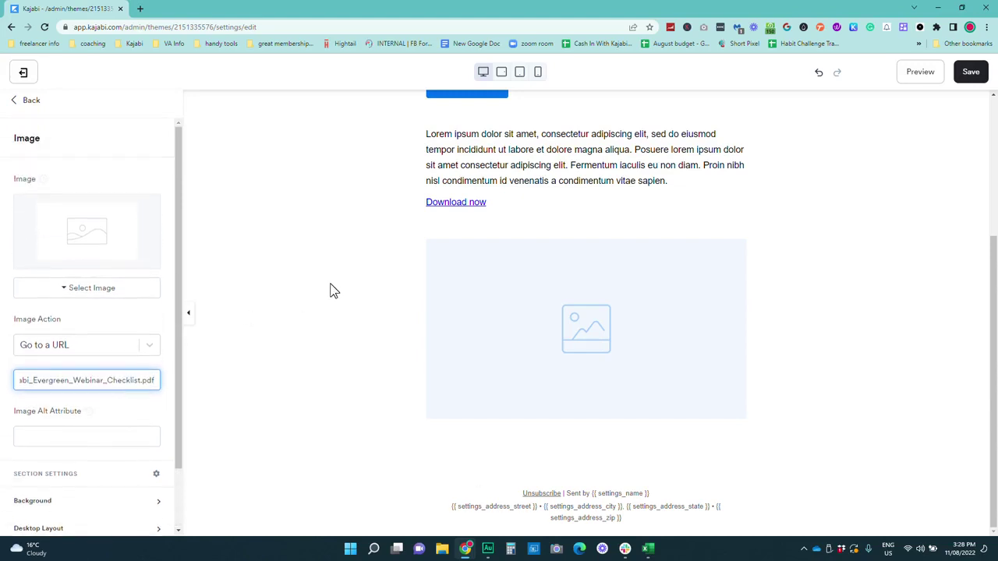